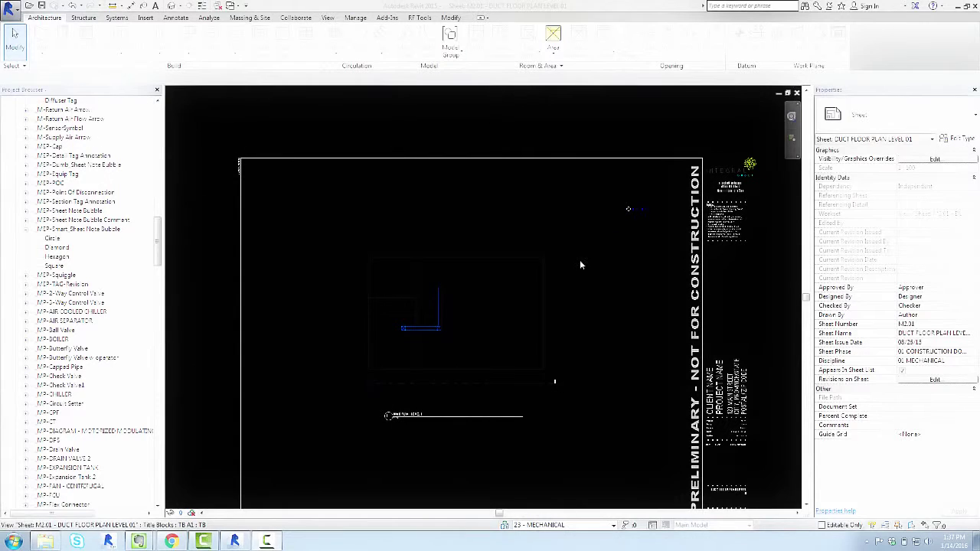
Inspect the SHEET NOTES schedule placed on the duct floor plan sheet.
middle_drag(577, 275, 572, 237)
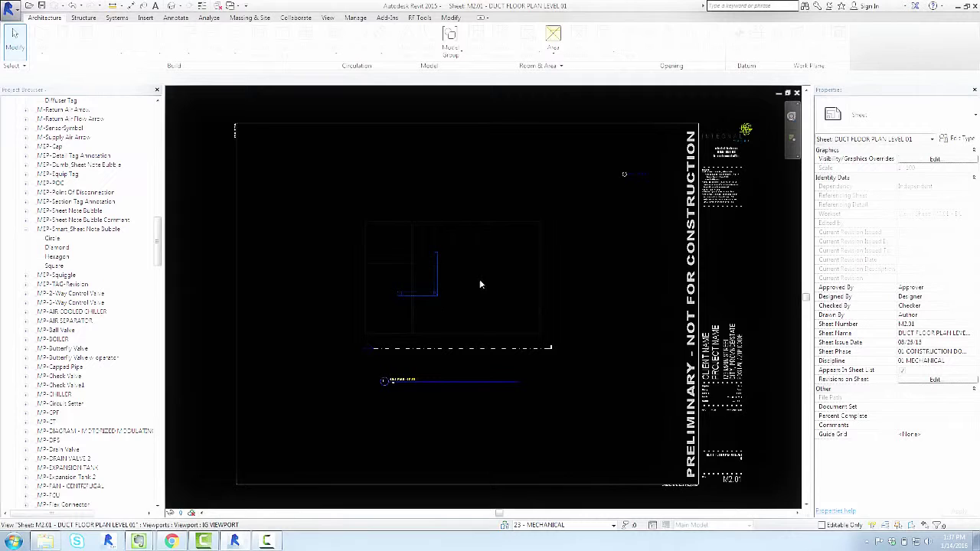
scroll(518, 273, up, 6)
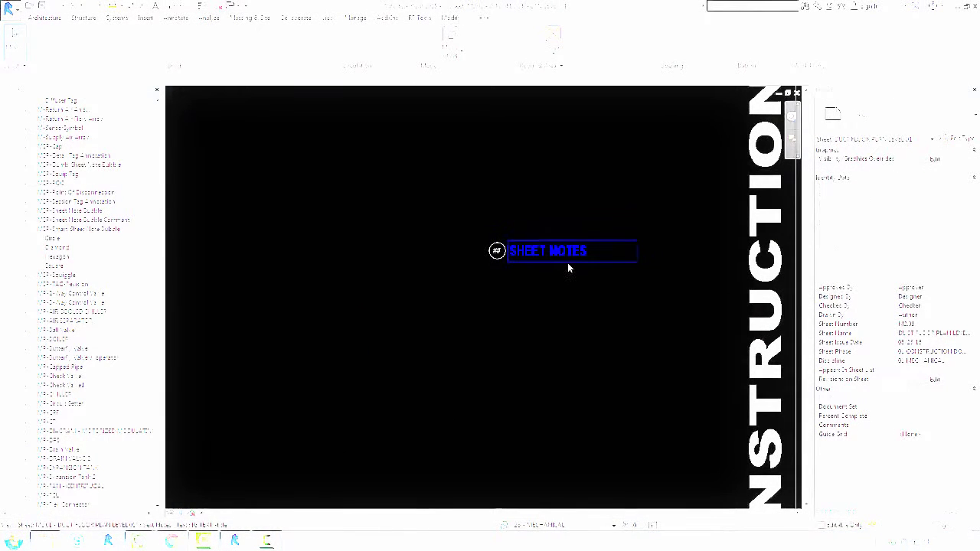
click(570, 269)
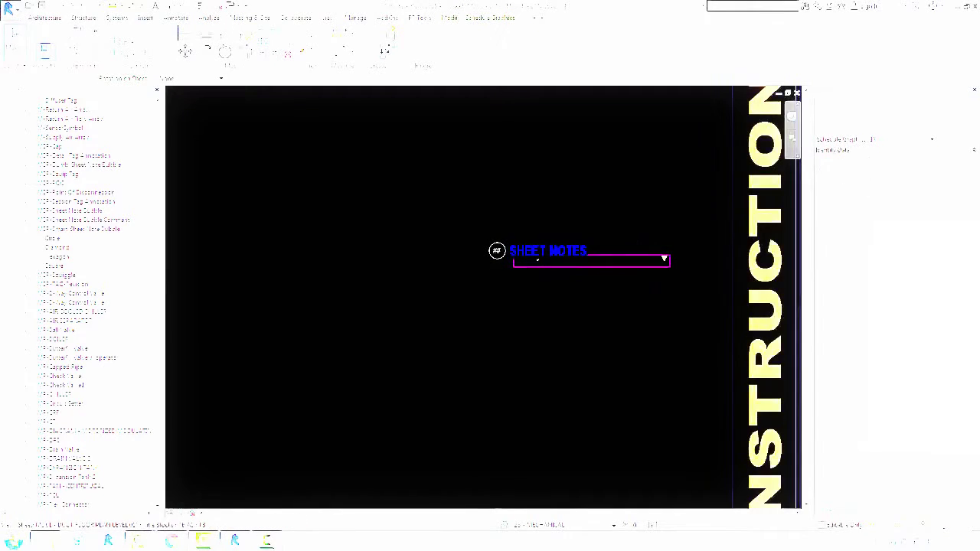
scroll(575, 256, down, 5)
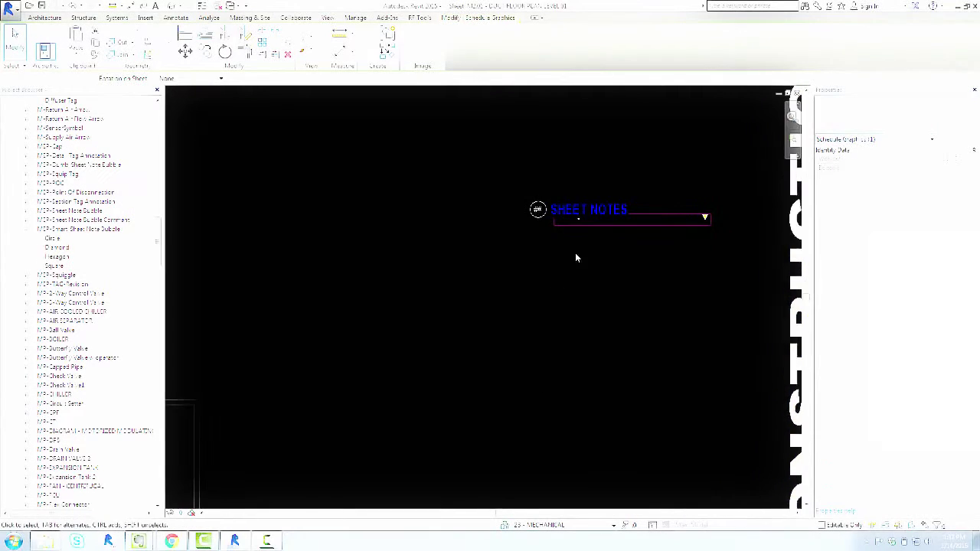
click(552, 287)
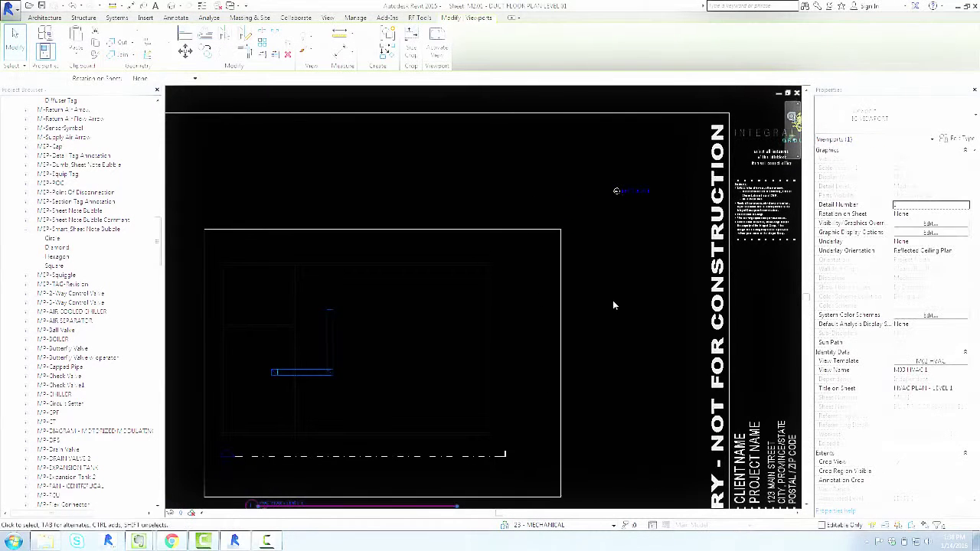
Activate the HVAC plan viewport and place three circle smart sheet note bubbles: beside the vertical duct, in the upper room and below the riser.
double_click(414, 306)
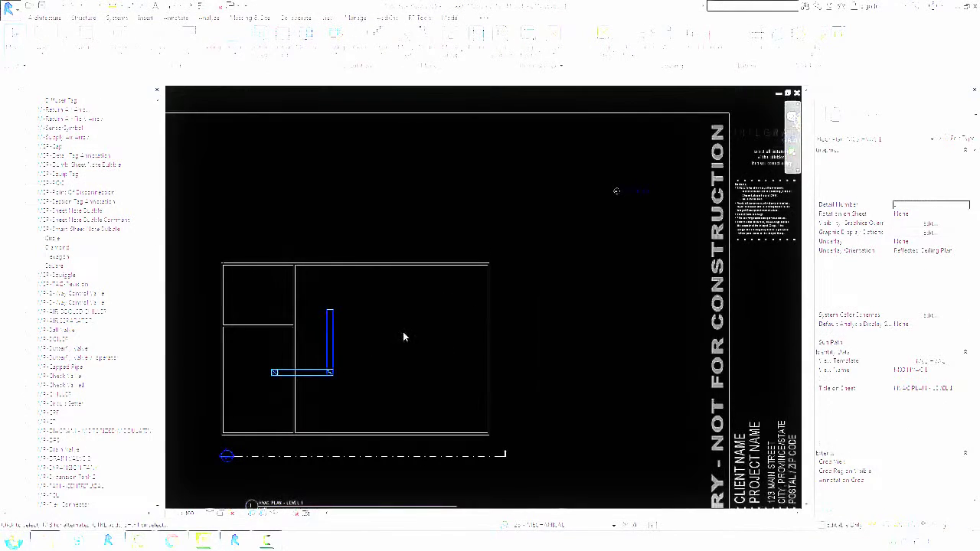
middle_drag(395, 335, 503, 275)
click(58, 230)
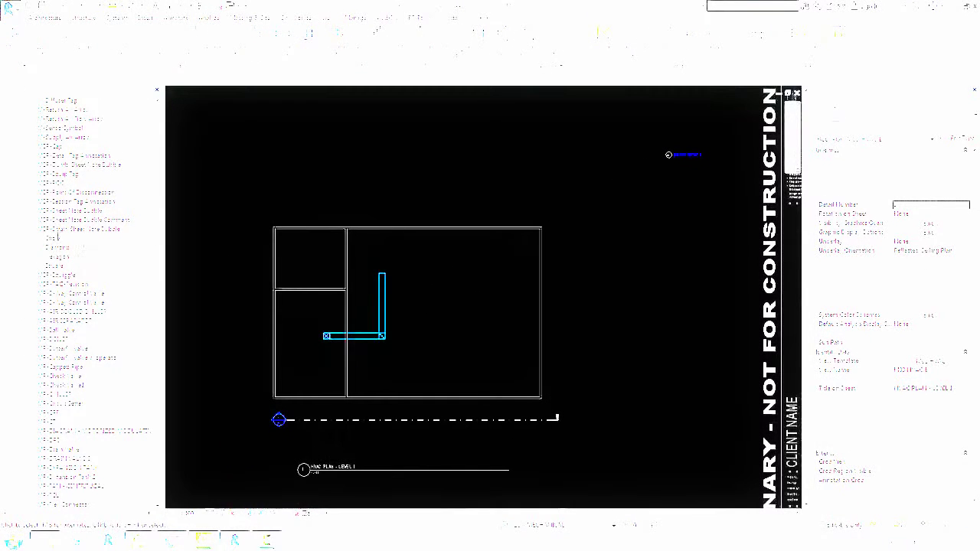
drag(157, 211, 156, 208)
scroll(155, 208, up, 4)
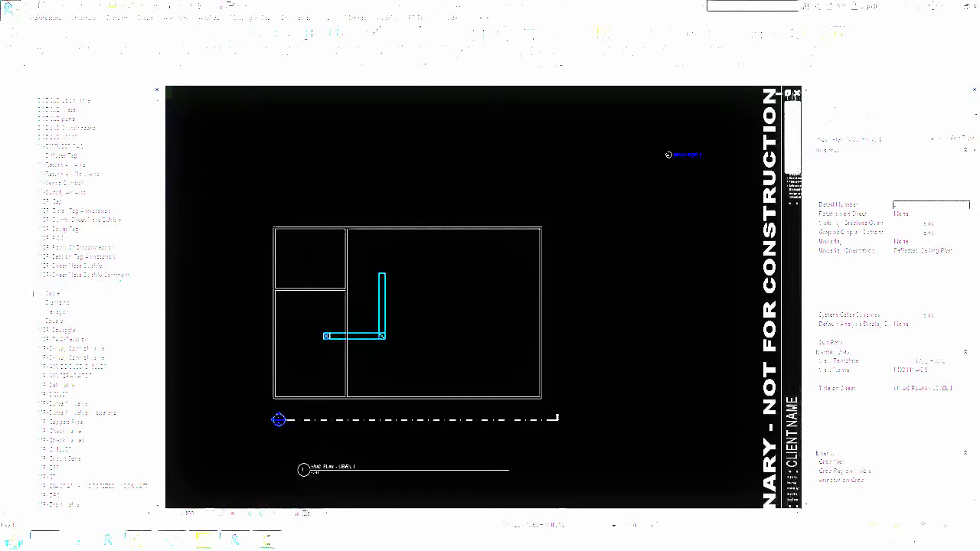
drag(53, 293, 309, 317)
click(394, 300)
click(317, 259)
click(329, 348)
key(Escape)
Number the note bubble beside the vertical duct 1.
scroll(405, 307, up, 5)
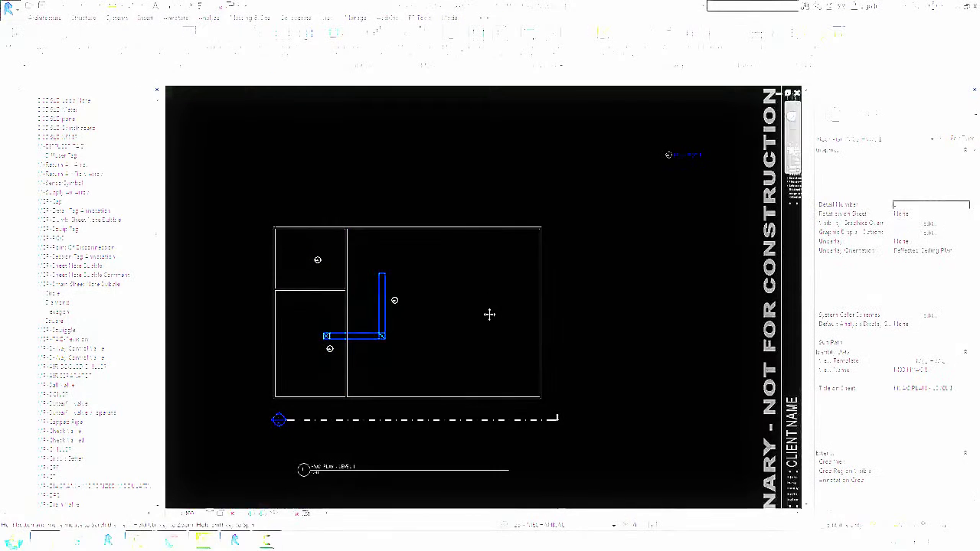
click(405, 304)
scroll(406, 307, up, 4)
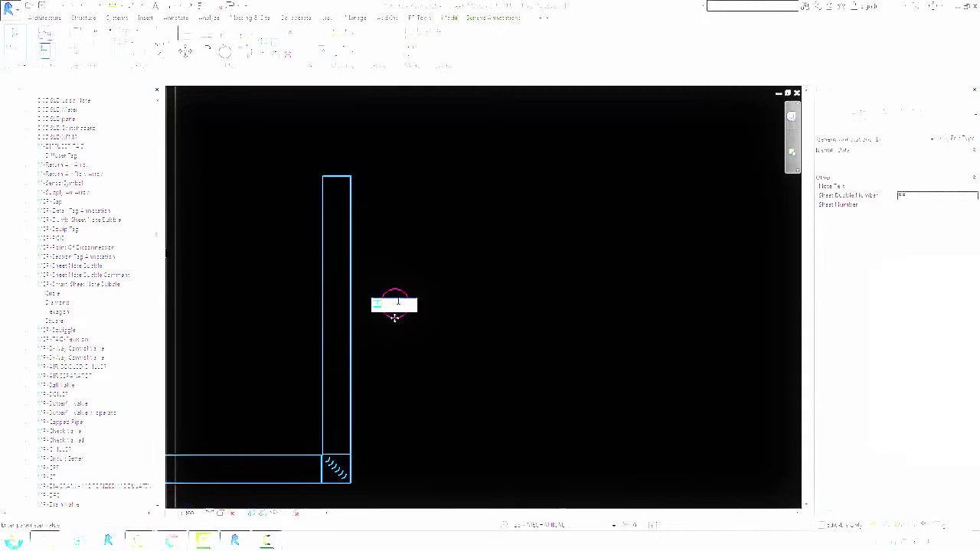
text(1)
click(431, 282)
Number the note bubble in the upper small room 2.
scroll(431, 282, down, 2)
middle_drag(430, 282, 540, 323)
click(349, 231)
click(349, 230)
text(2)
click(390, 270)
Number the note bubble below the riser 3.
click(376, 436)
click(376, 435)
text(3)
click(421, 445)
scroll(404, 329, down, 3)
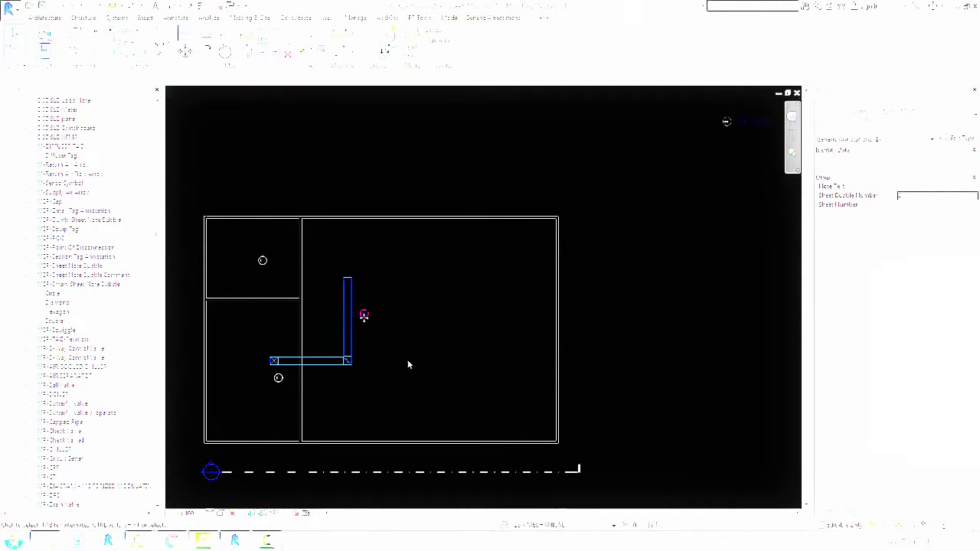
Assign bubble 1 the sheet number M2.01 and the note text "THIS IS A DUCT".
middle_drag(470, 310, 388, 353)
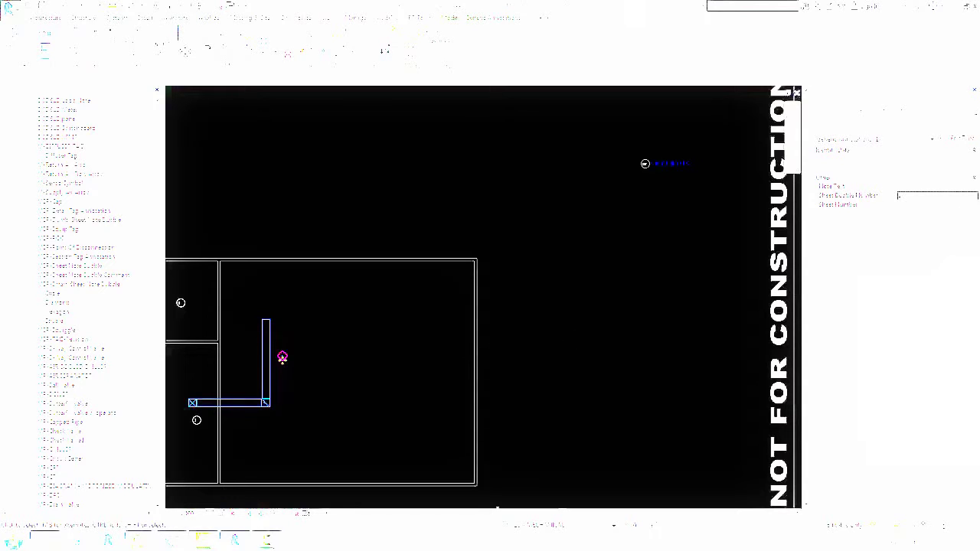
click(904, 209)
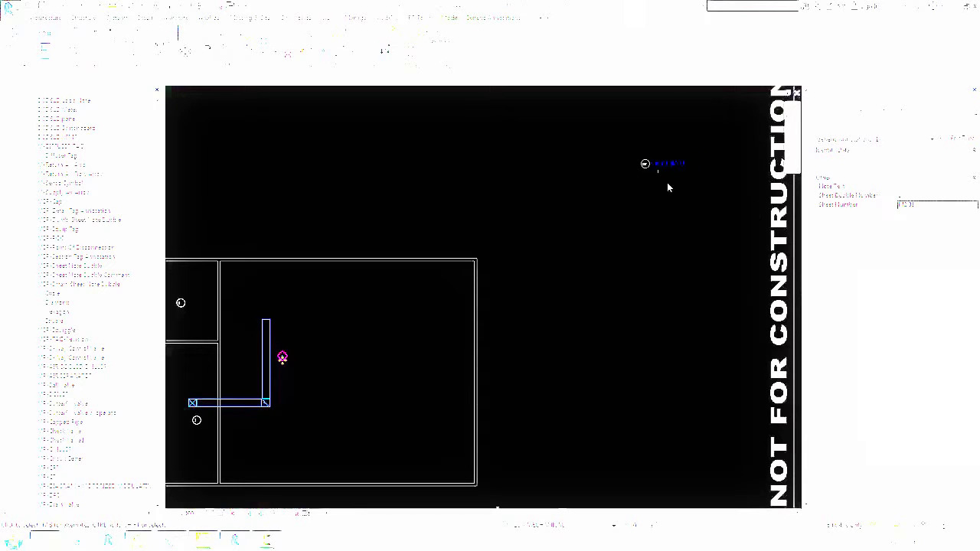
click(913, 185)
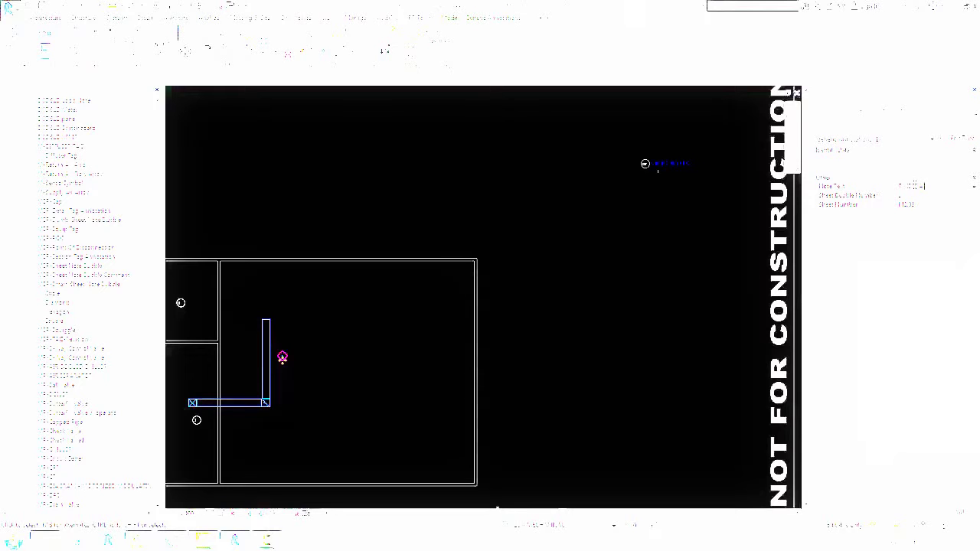
text(THIS IS A DUCT)
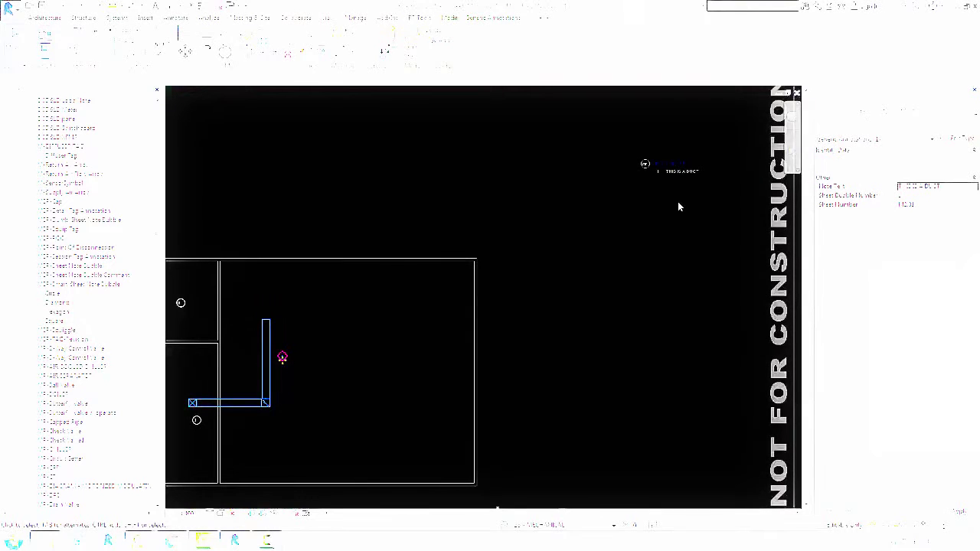
Assign bubble 2 the note text "THIS IS AN EMPTY ROOM." and the sheet number M2.01.
middle_drag(217, 305, 265, 305)
click(231, 303)
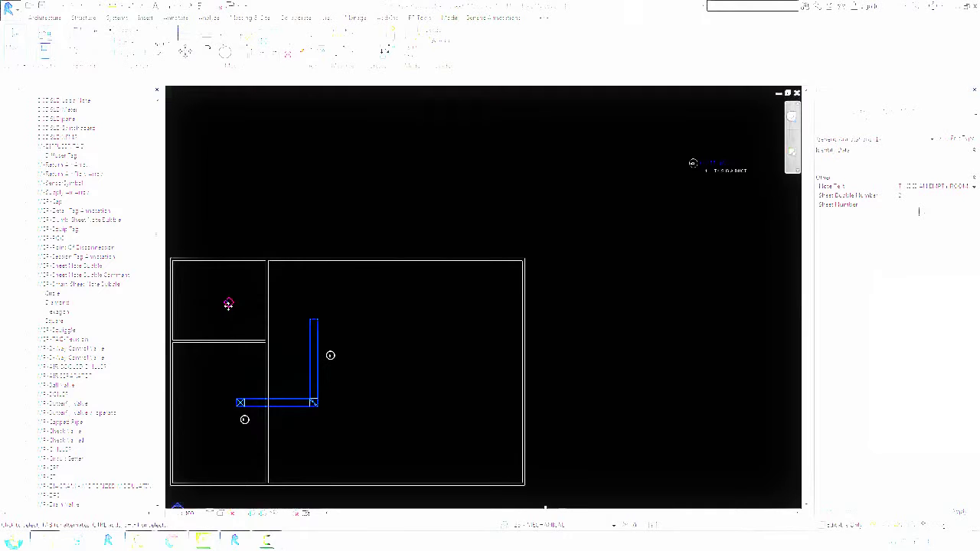
click(933, 186)
key(Tab)
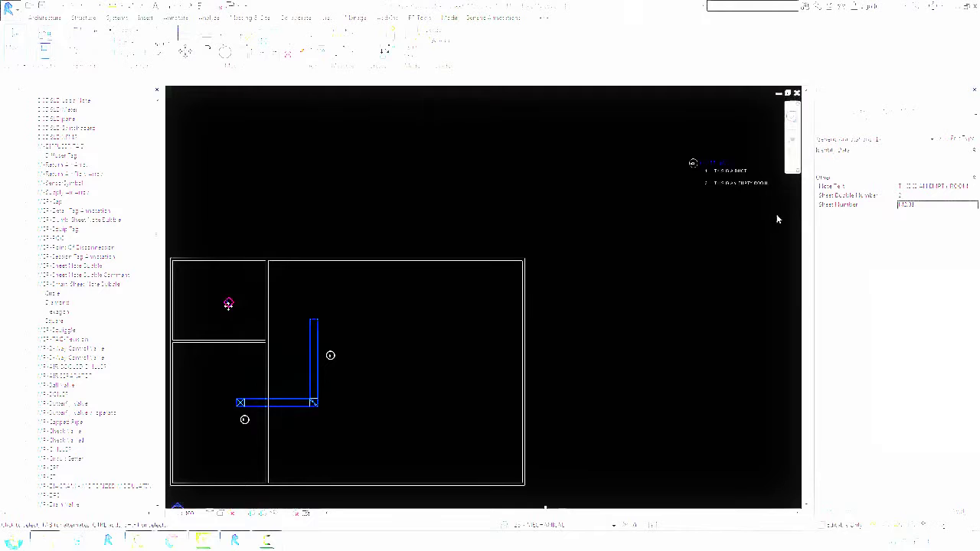
Assign bubble 3 the note text "THIS IS A RISER" and sheet number M2.01, and deactivate the viewport.
click(373, 422)
click(244, 421)
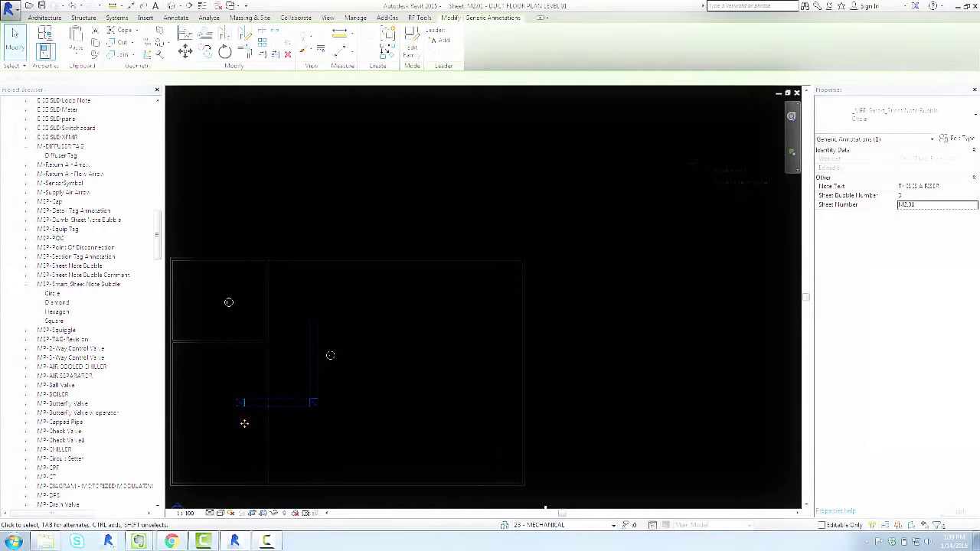
click(461, 197)
right_click(462, 198)
click(528, 244)
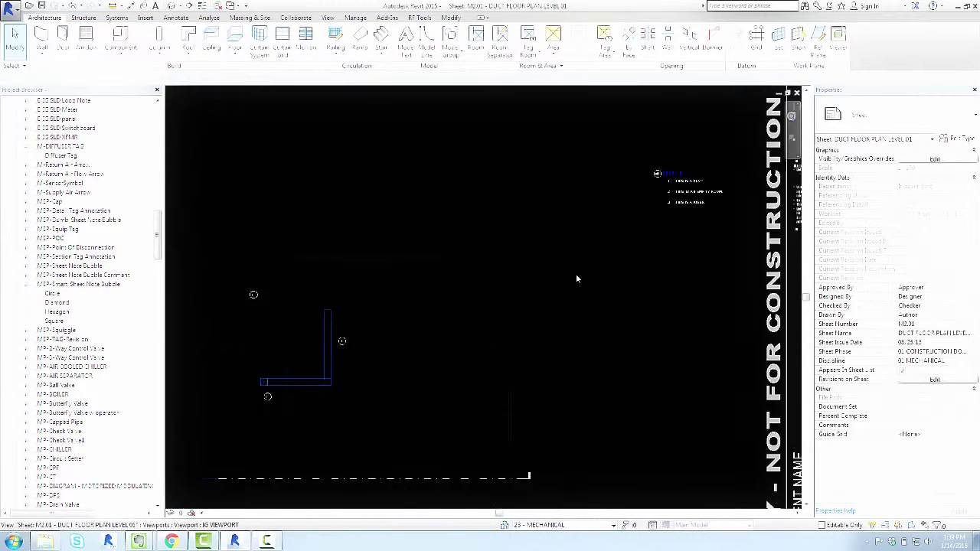
Extend note 2's text to "THIS IS AN EMPTY ROOM MOAR TEXST THE QUICK BROWN FOX JUMPED OVER THE LAXY BIM GUY." and deactivate the viewport.
scroll(544, 201, up, 6)
click(622, 178)
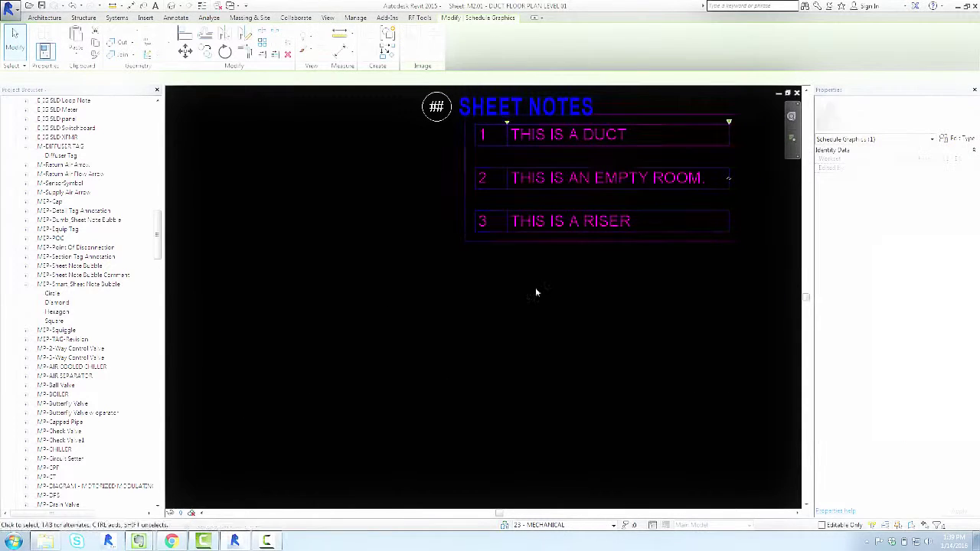
scroll(566, 253, down, 3)
scroll(556, 253, down, 4)
scroll(449, 303, up, 6)
click(313, 284)
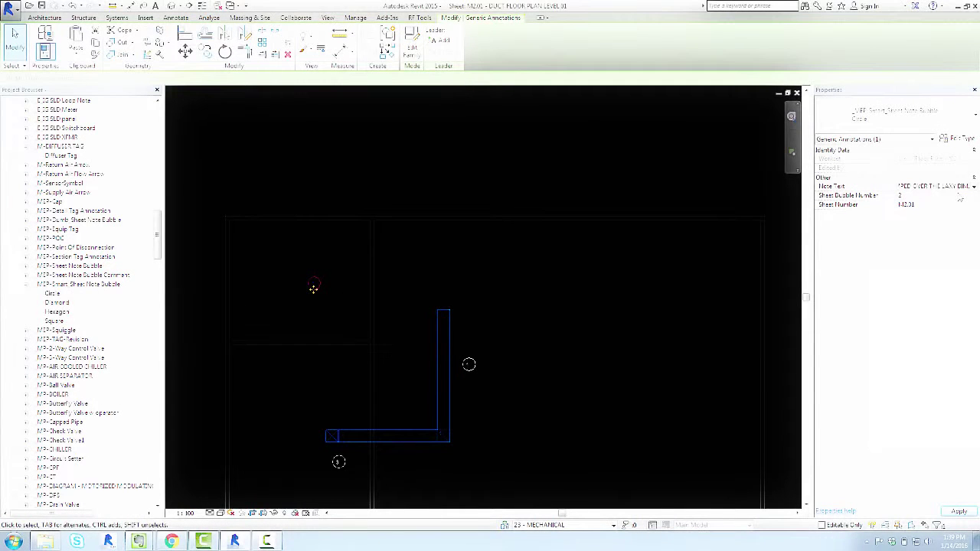
click(503, 146)
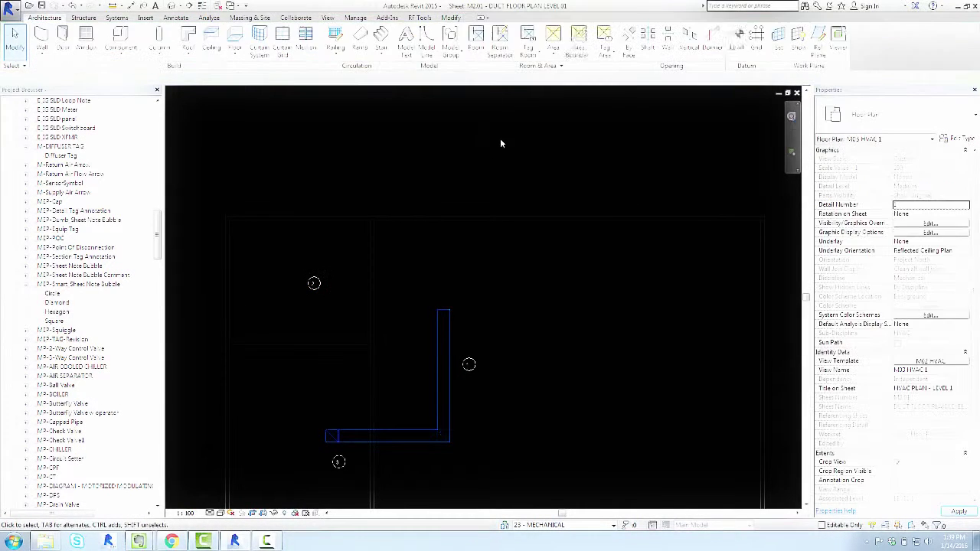
right_click(501, 140)
click(564, 189)
Widen the note text column of the sheet notes schedule and narrow it again.
scroll(578, 230, down, 2)
middle_drag(760, 253, 492, 274)
middle_drag(695, 189, 554, 280)
scroll(554, 280, up, 3)
middle_drag(366, 268, 492, 307)
scroll(492, 307, up, 1)
click(491, 306)
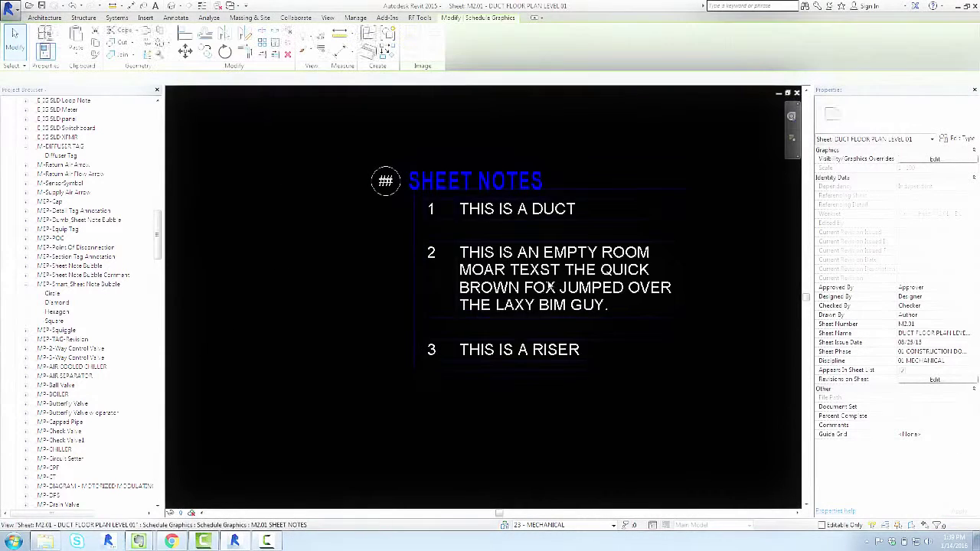
drag(686, 197, 755, 213)
scroll(685, 267, down, 2)
middle_drag(685, 266, 534, 268)
scroll(549, 241, up, 1)
drag(576, 226, 536, 280)
middle_drag(429, 270, 522, 241)
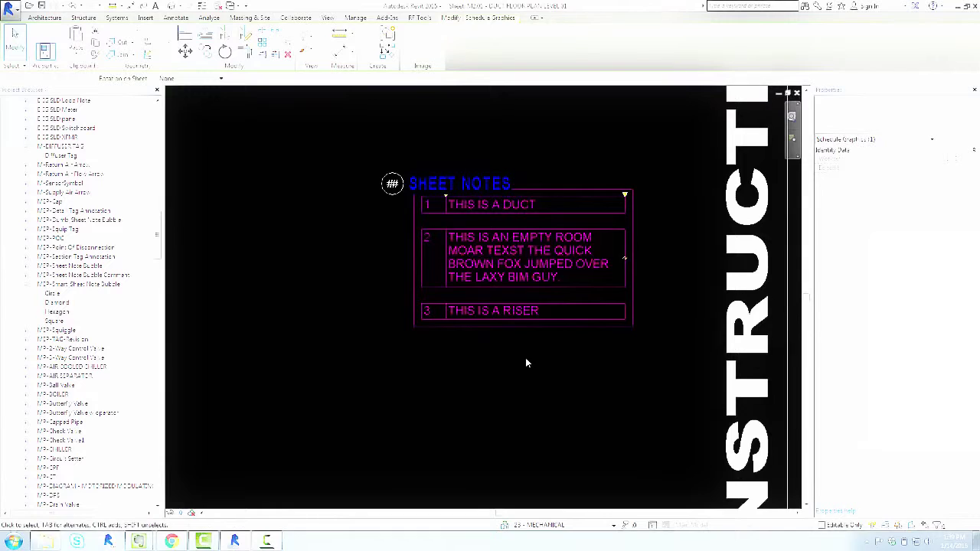
Activate the HVAC plan viewport again for editing its note bubbles.
scroll(516, 197, down, 3)
middle_drag(490, 264, 383, 315)
scroll(510, 275, up, 3)
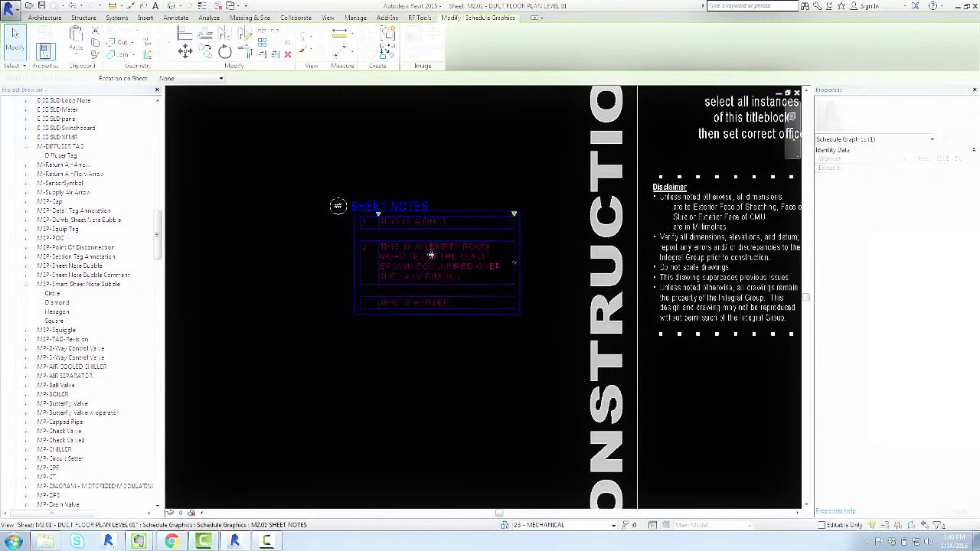
scroll(437, 256, up, 1)
scroll(497, 306, down, 3)
middle_drag(540, 359, 881, 192)
scroll(499, 240, up, 2)
middle_drag(586, 221, 472, 268)
click(383, 236)
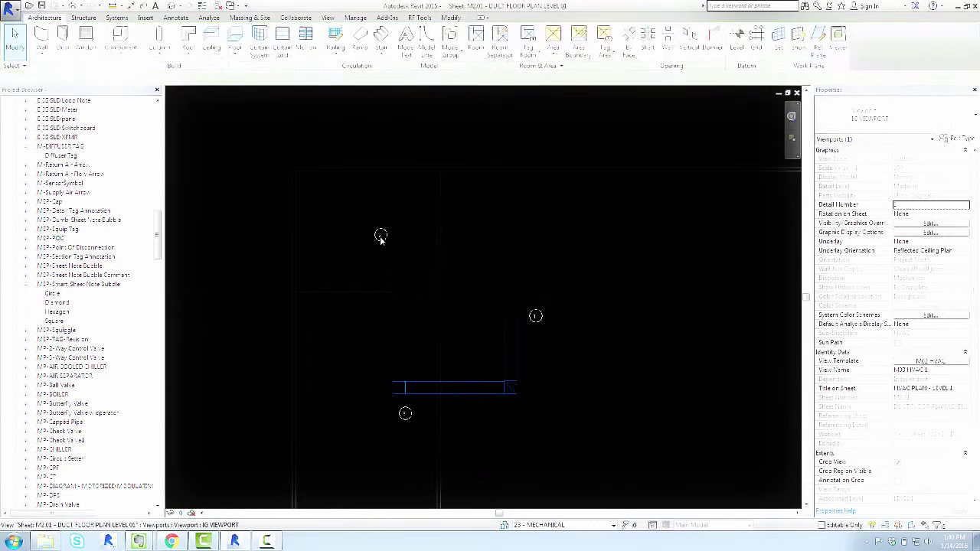
key(Escape)
right_click(420, 237)
click(466, 288)
Copy the number 2 note bubble to a spot beside it in the upper room.
click(383, 240)
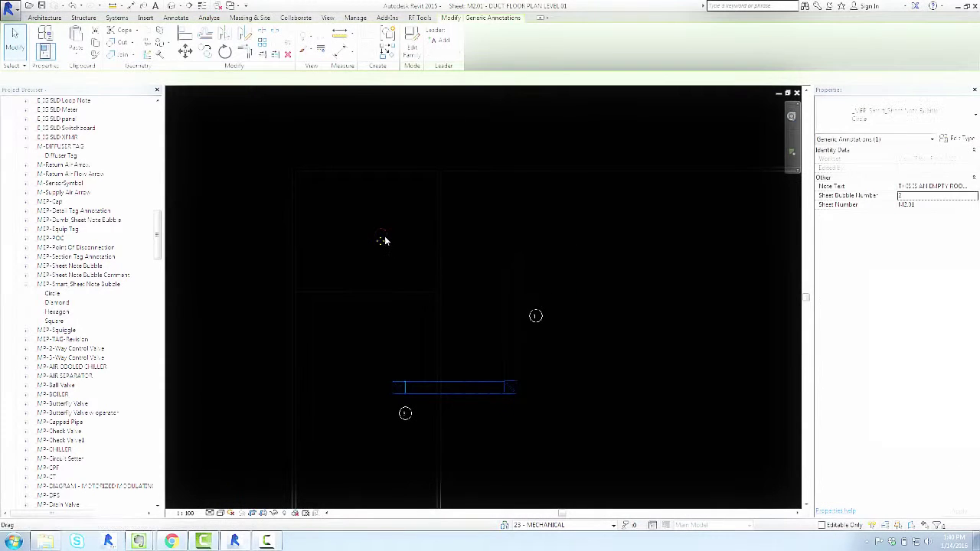
key(c)
key(o)
click(382, 240)
click(416, 252)
click(415, 225)
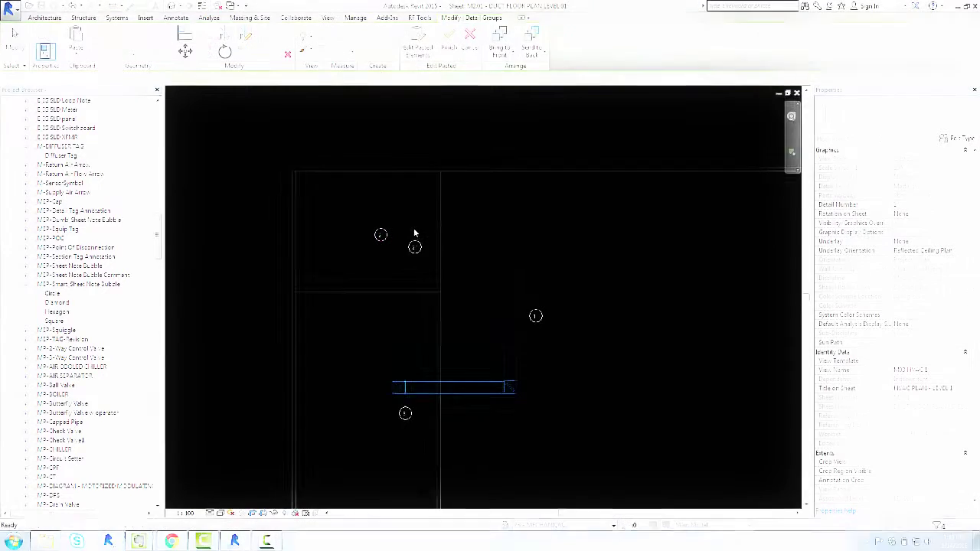
scroll(416, 225, up, 3)
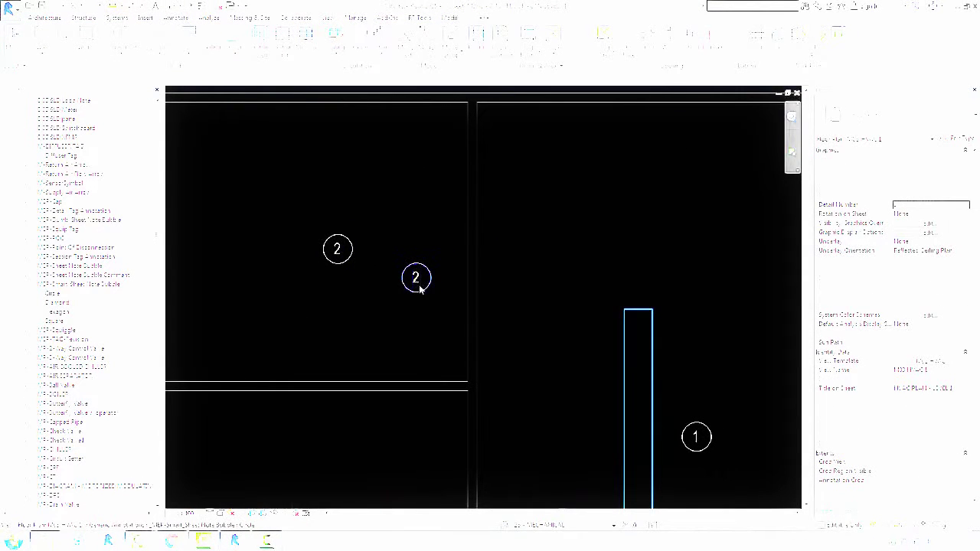
Replace the copied number 2 bubble's note text with wording that differs from the original bubble's.
scroll(386, 254, down, 3)
scroll(385, 253, down, 3)
scroll(422, 252, up, 6)
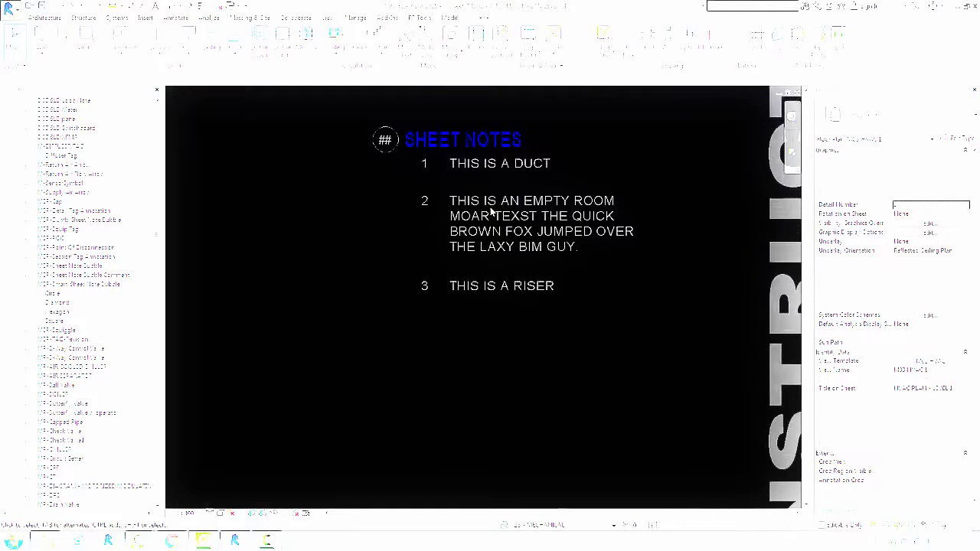
scroll(677, 184, down, 3)
middle_drag(458, 238, 481, 224)
middle_drag(360, 247, 647, 194)
scroll(464, 251, up, 3)
click(430, 302)
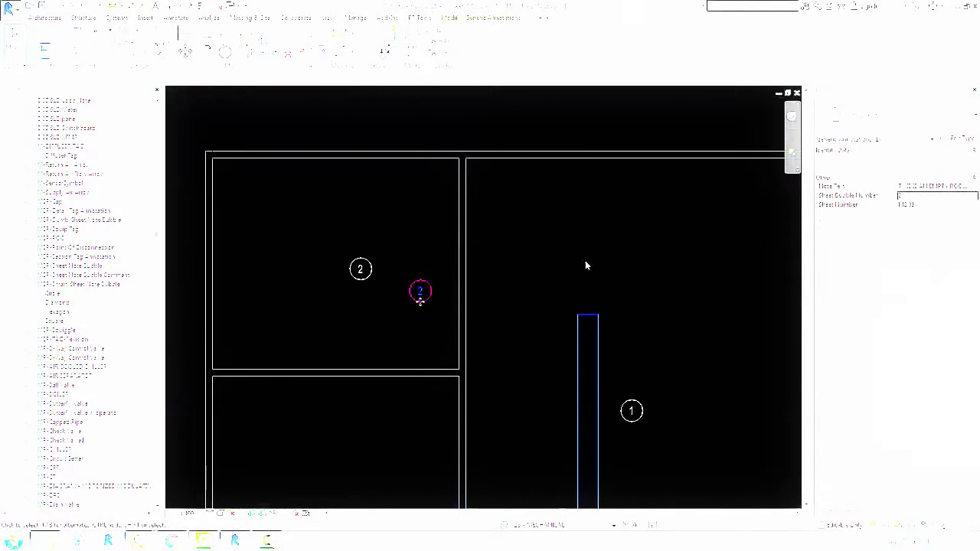
drag(938, 187, 918, 202)
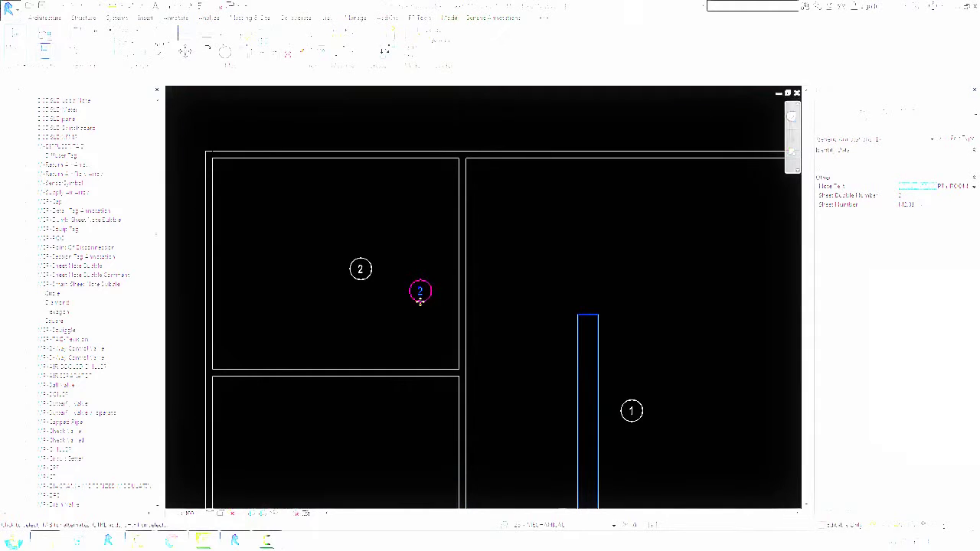
text(THE QUICK BROWN FOX JUMPED OVER THE LAZY DSOMET)
Compare note 2 in the sheet notes schedule with the two number 2 bubbles on the plan.
middle_drag(588, 254, 400, 263)
scroll(400, 263, down, 3)
middle_drag(705, 236, 482, 293)
middle_drag(608, 224, 393, 302)
scroll(393, 300, up, 4)
middle_drag(536, 252, 367, 263)
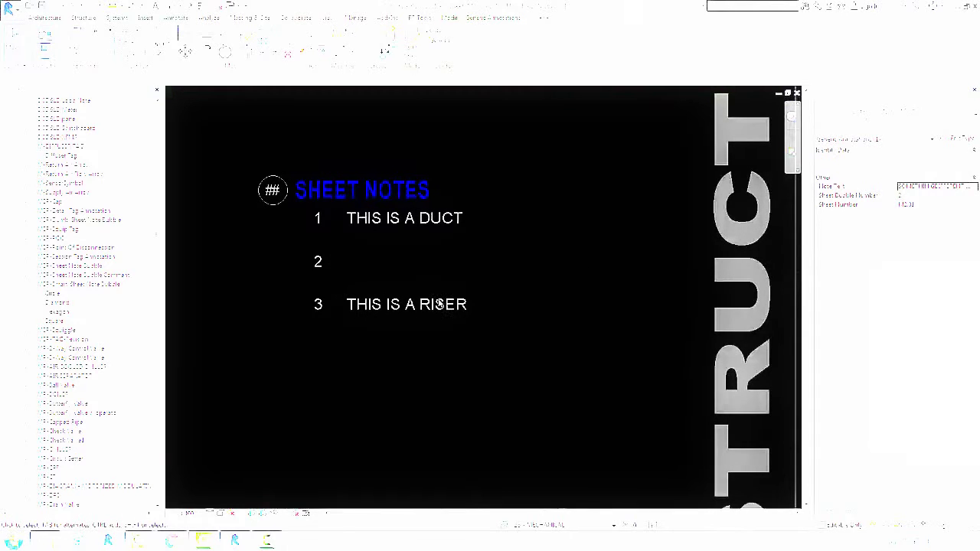
scroll(348, 239, down, 3)
middle_drag(307, 317, 680, 167)
middle_drag(324, 245, 528, 254)
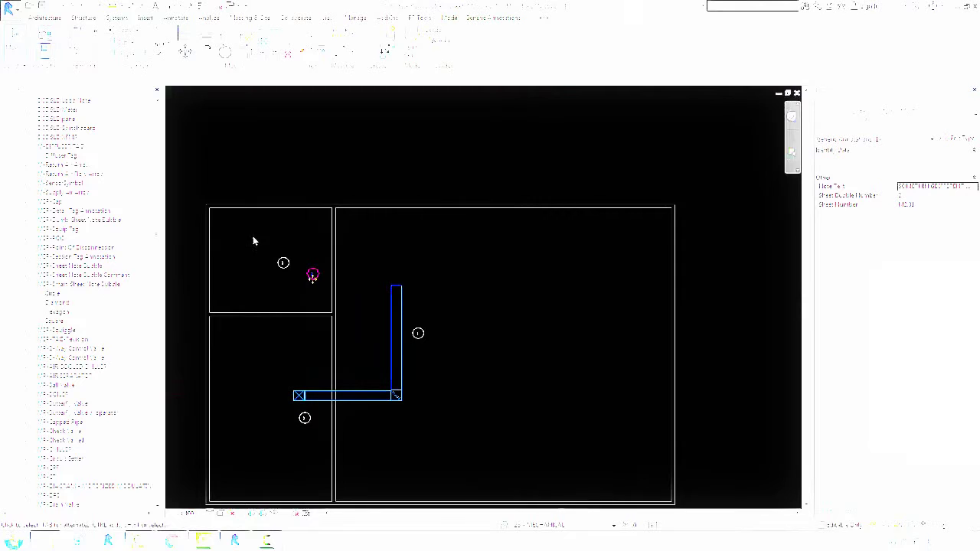
middle_drag(363, 247, 359, 250)
scroll(359, 250, down, 5)
scroll(329, 317, up, 5)
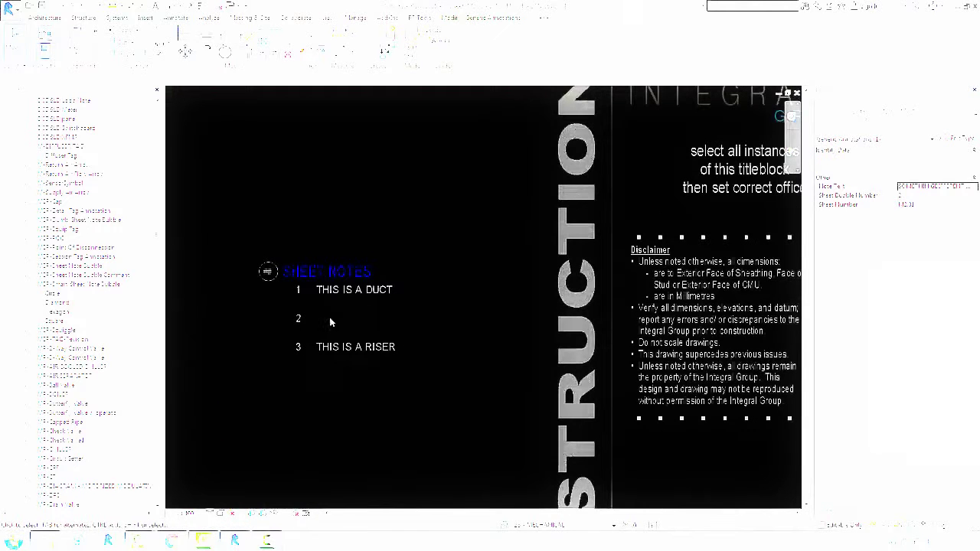
Examine note 2 in the sheet notes schedule and the shared note text of the two number 2 bubbles.
scroll(382, 334, up, 2)
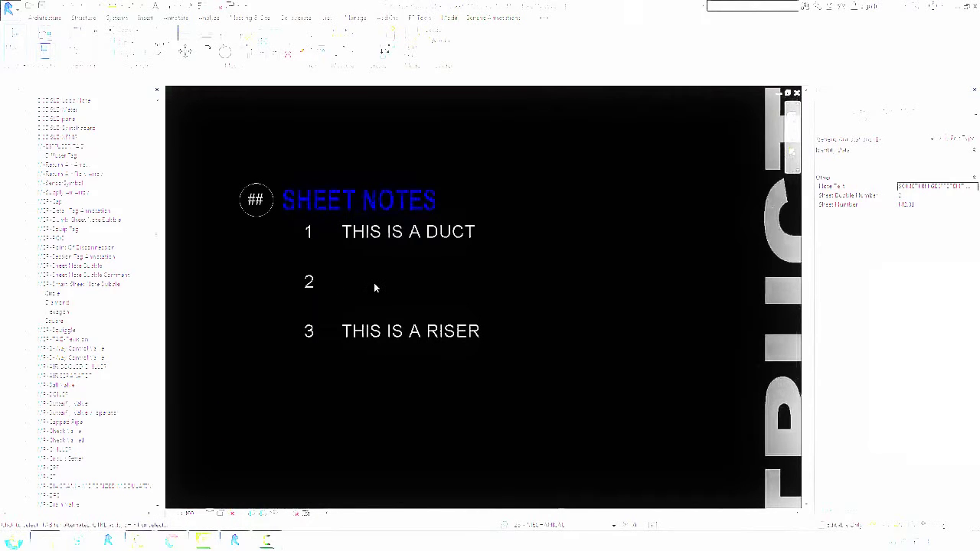
scroll(587, 272, down, 5)
scroll(444, 306, up, 2)
middle_drag(335, 354, 476, 308)
scroll(476, 308, up, 2)
drag(351, 250, 495, 327)
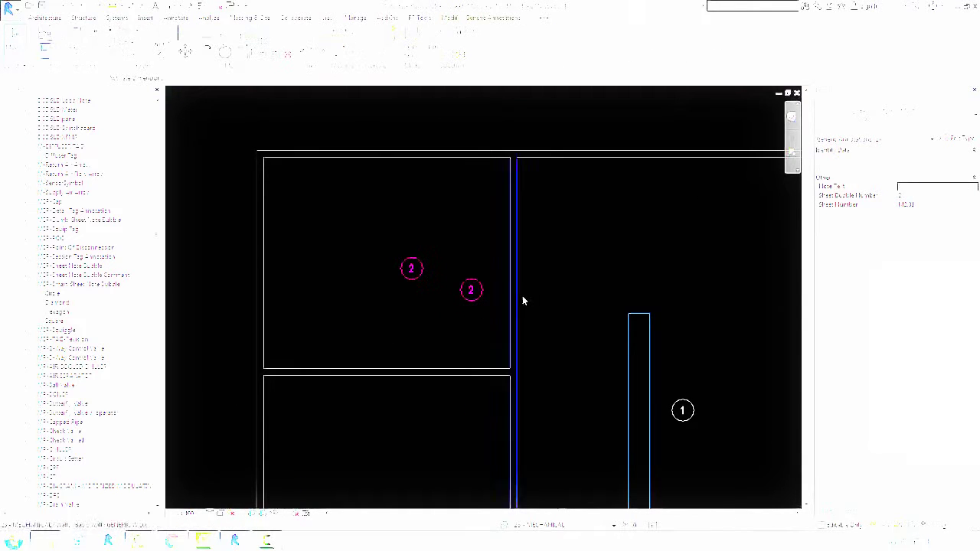
key(Escape)
Set the note text of both number 2 bubbles to "THIS IS WHAT I REALLY WNATED TO SAY" and check note 2 in the schedule.
click(414, 273)
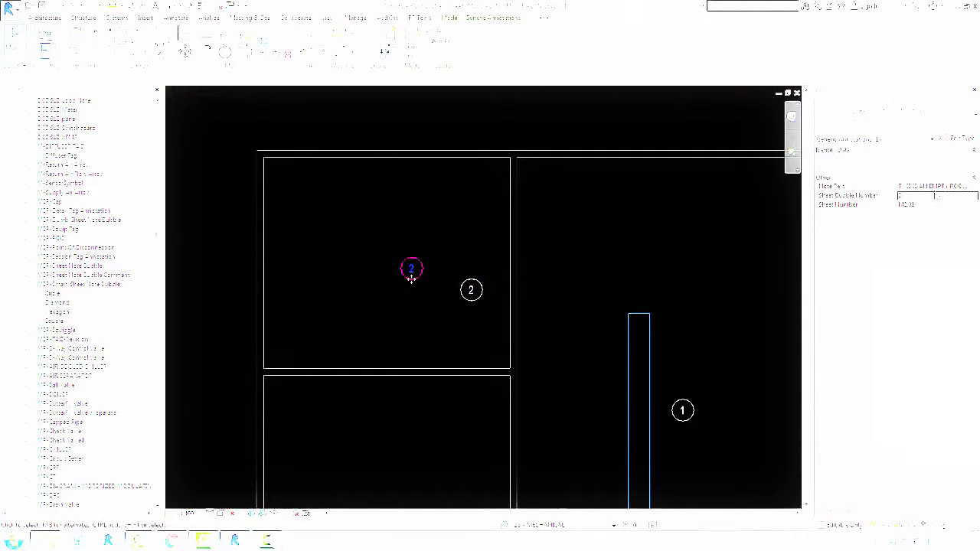
ctrl+click(470, 289)
click(582, 236)
scroll(536, 260, down, 3)
middle_drag(789, 238, 527, 352)
scroll(595, 299, up, 3)
click(590, 297)
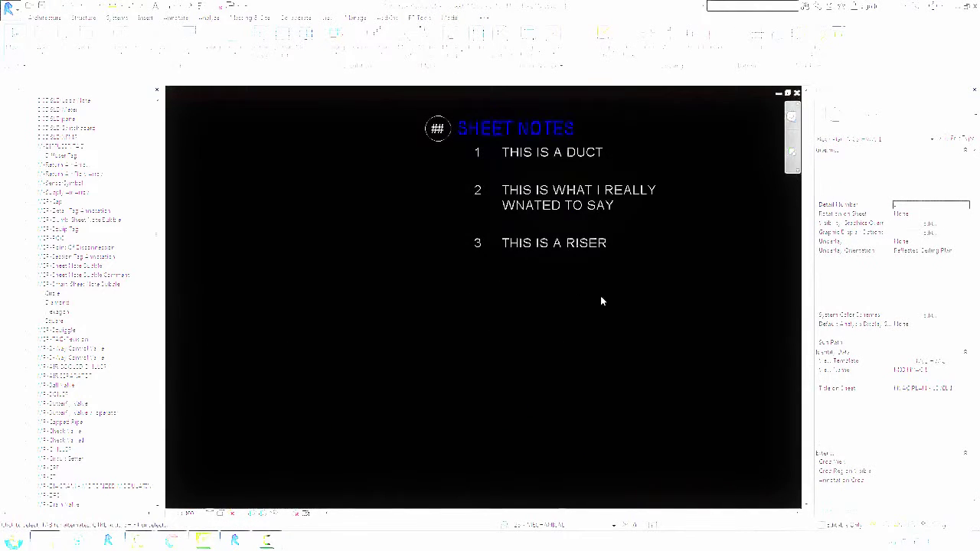
Inspect the shared properties of the number 1 bubble and both number 2 bubbles on the HVAC plan.
scroll(615, 232, down, 4)
scroll(426, 277, up, 4)
scroll(413, 300, down, 2)
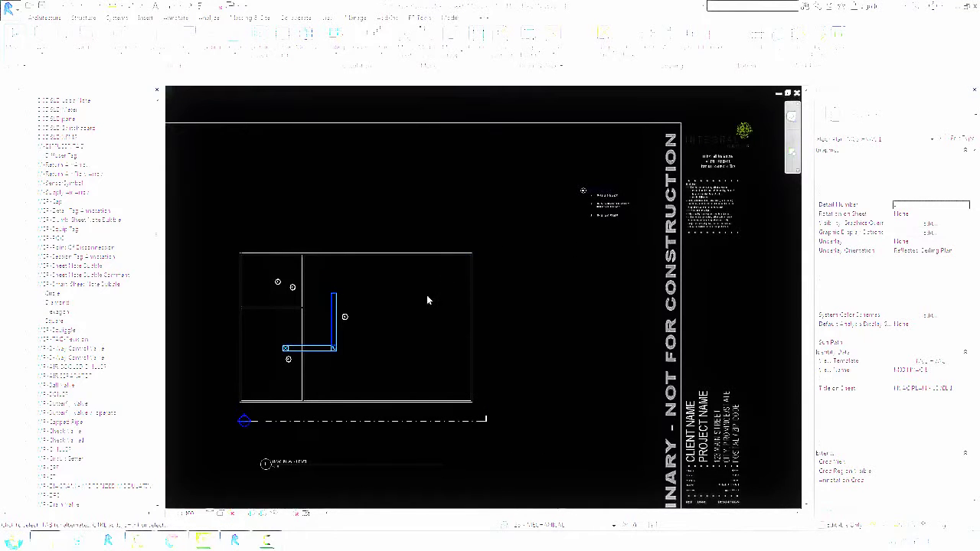
middle_drag(402, 305, 441, 281)
scroll(441, 280, up, 2)
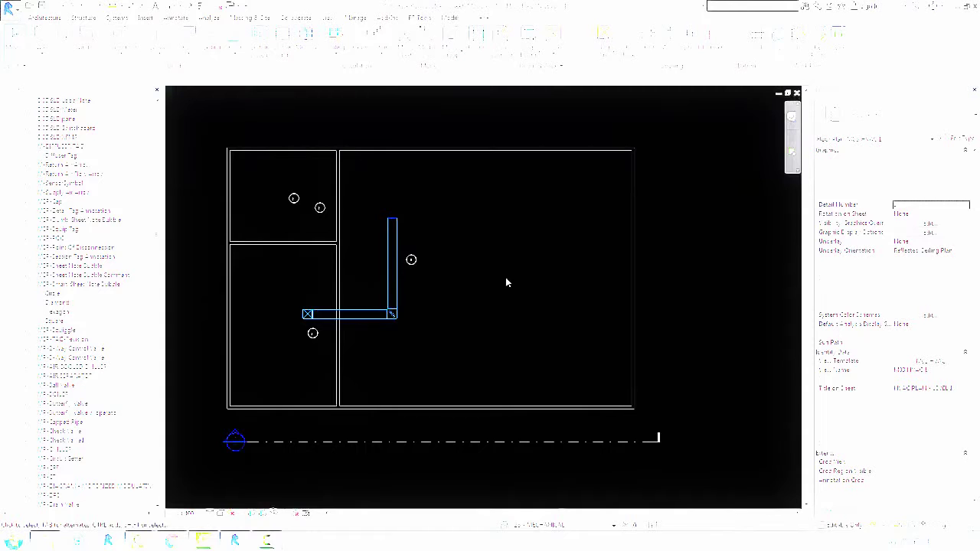
click(411, 261)
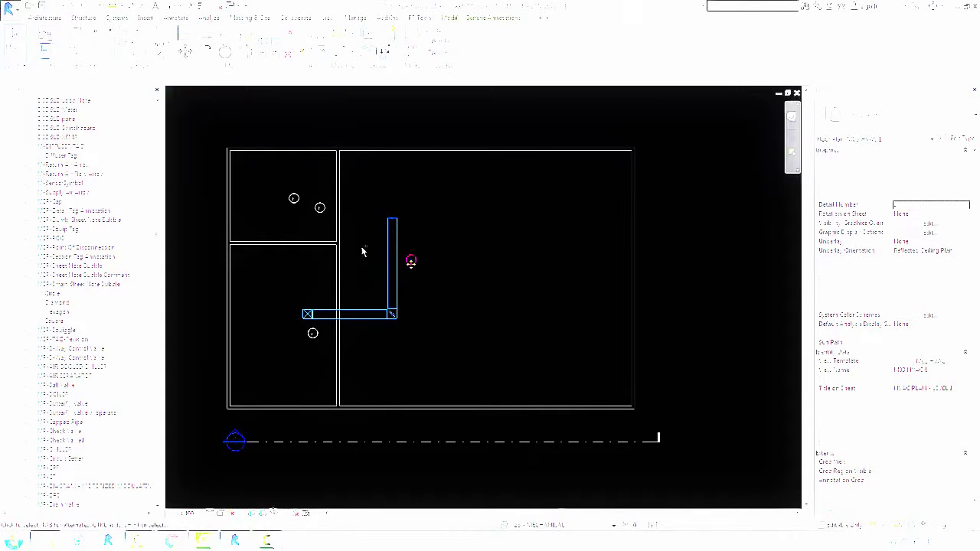
ctrl+click(320, 207)
ctrl+click(292, 200)
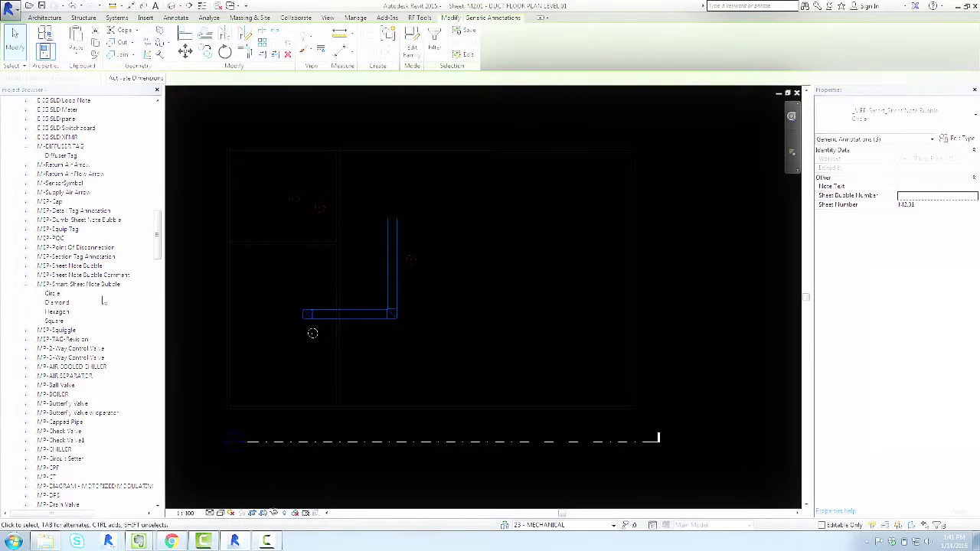
key(Escape)
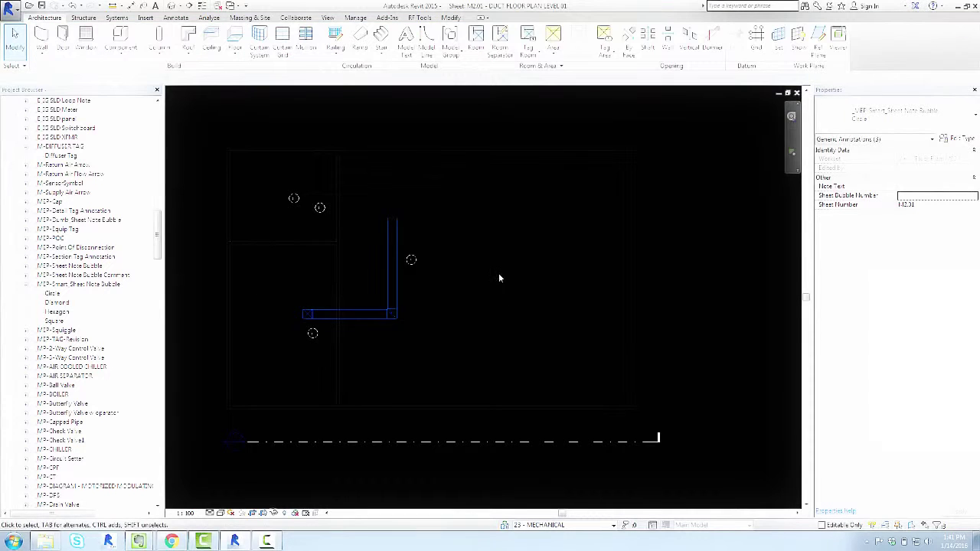
Deactivate the HVAC viewport, tile the open sheets and bring sheet M3.01 with its hydronic plan to full size.
scroll(579, 224, down, 3)
right_click(579, 220)
click(612, 252)
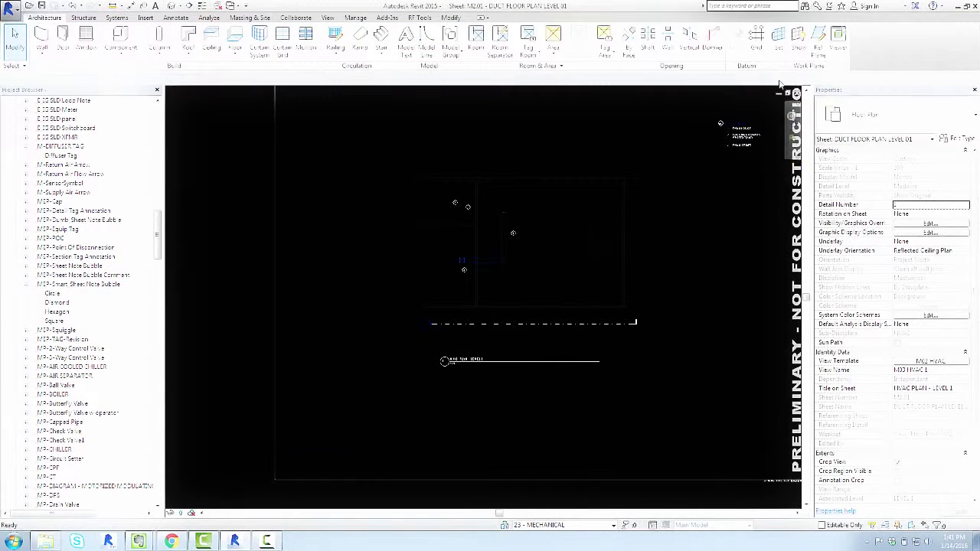
key(w)
key(t)
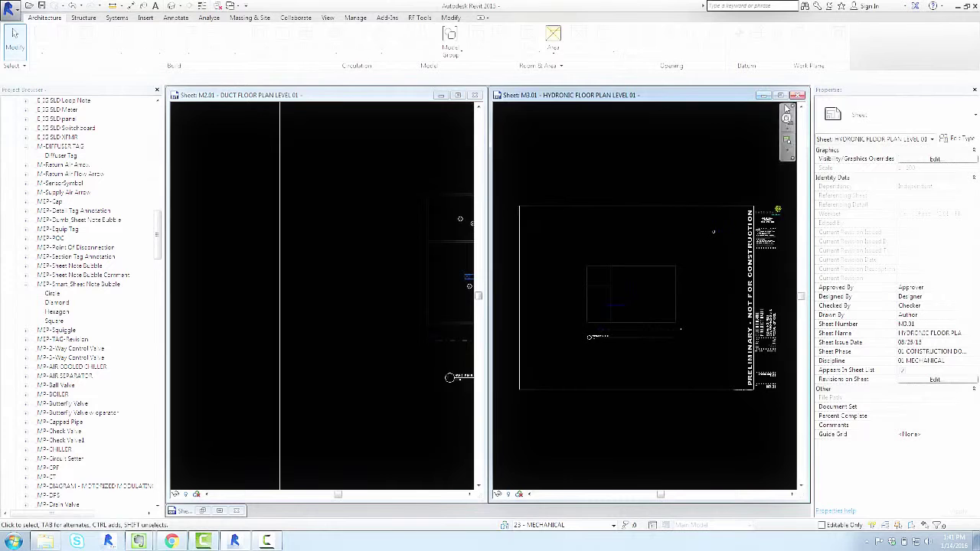
click(780, 95)
scroll(539, 253, up, 5)
middle_drag(486, 294, 621, 426)
scroll(475, 353, up, 2)
click(454, 286)
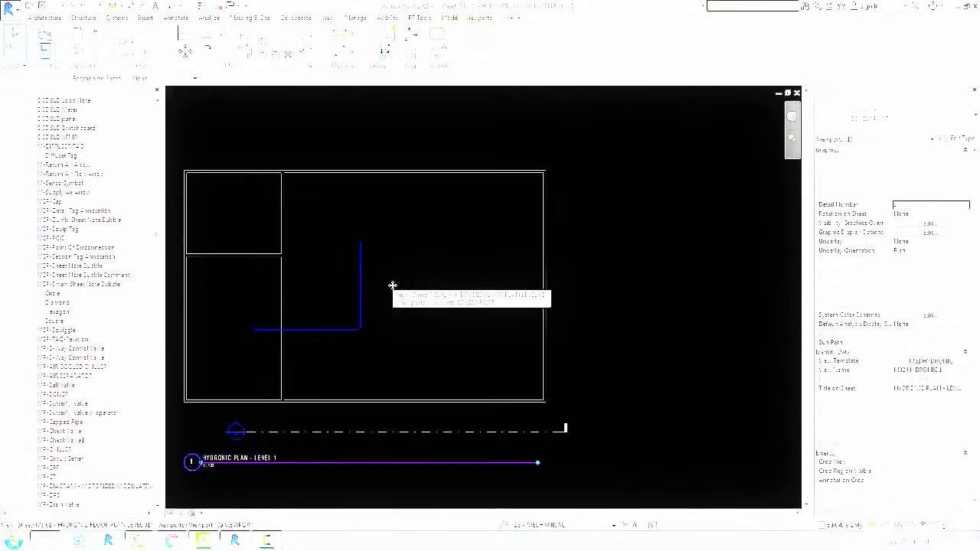
key(Delete)
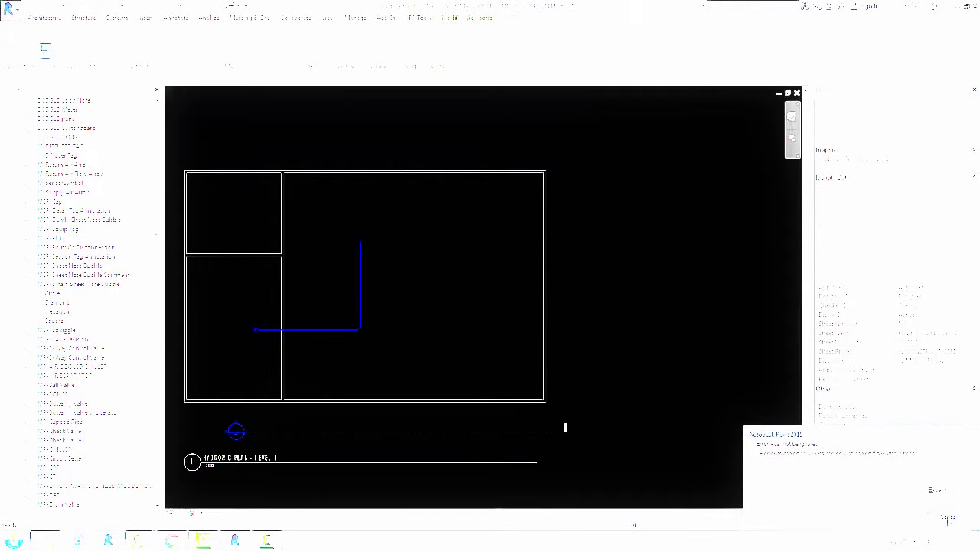
click(948, 517)
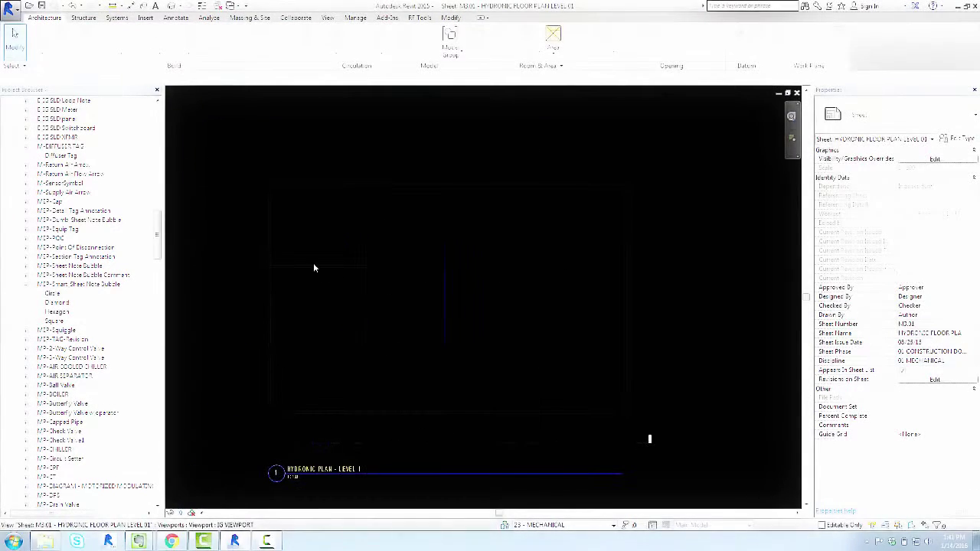
Tile the two sheets and copy one of the number 2 note bubbles from the HVAC plan on sheet M2.01.
key(w)
key(t)
click(676, 262)
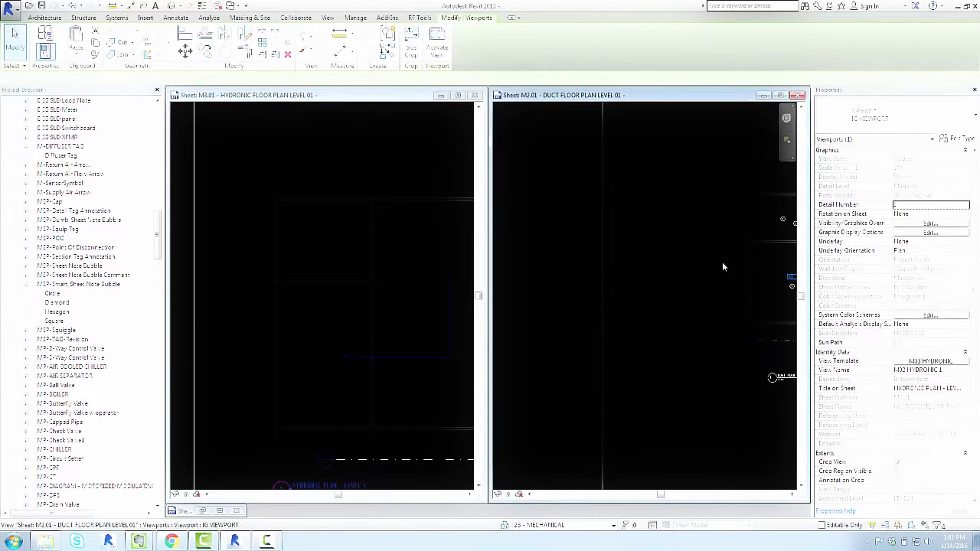
double_click(706, 272)
click(612, 222)
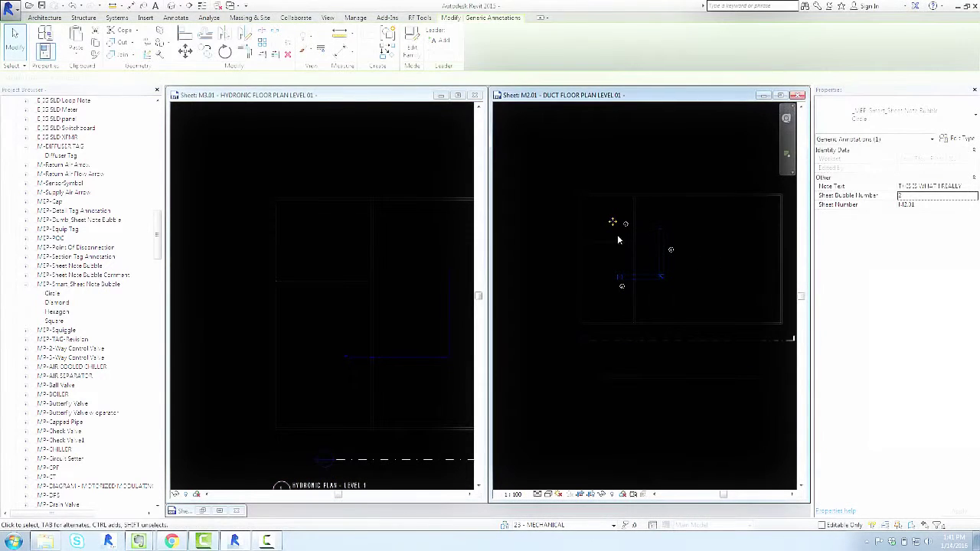
Paste the number 2 bubble into the upper small room of the hydronic plan on sheet M3.01 and maximize that sheet.
double_click(401, 245)
key(ctrl+v)
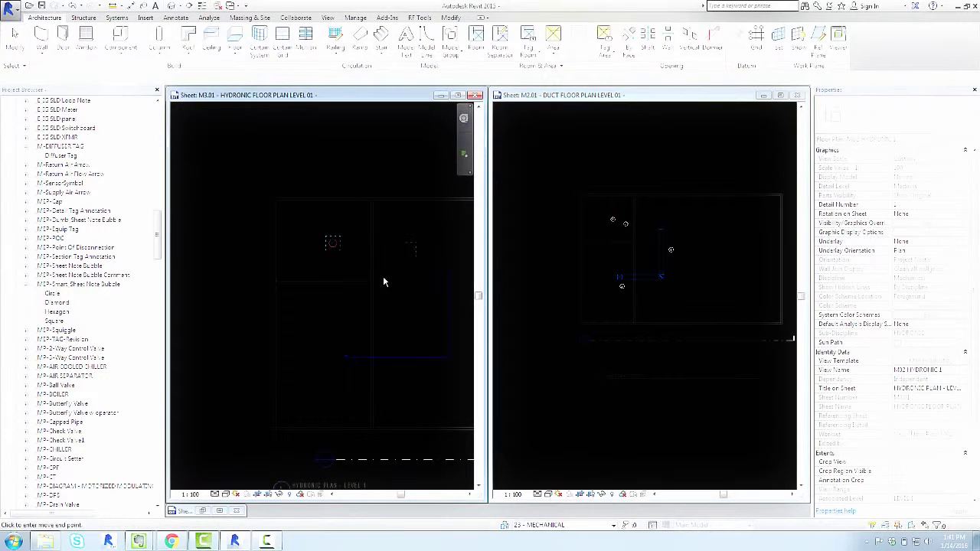
click(358, 287)
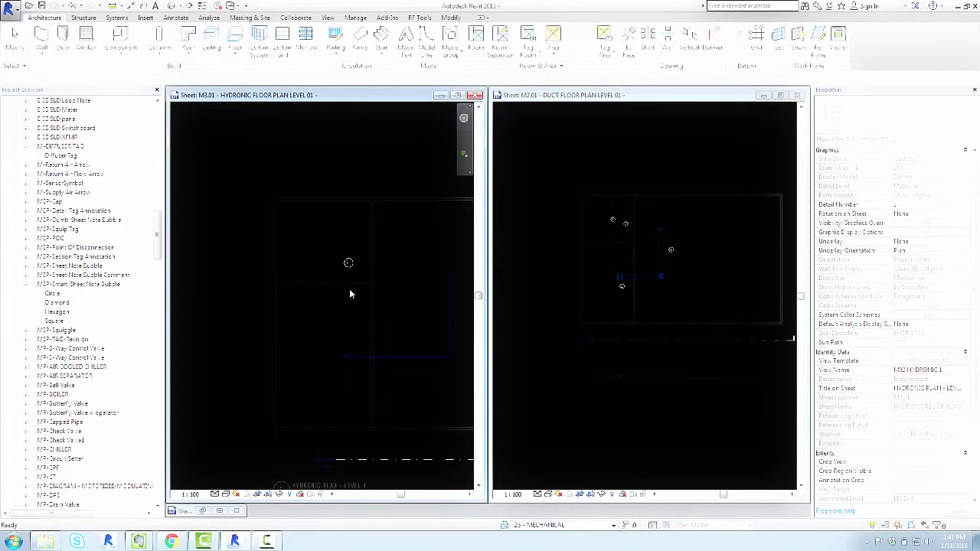
click(406, 288)
click(457, 95)
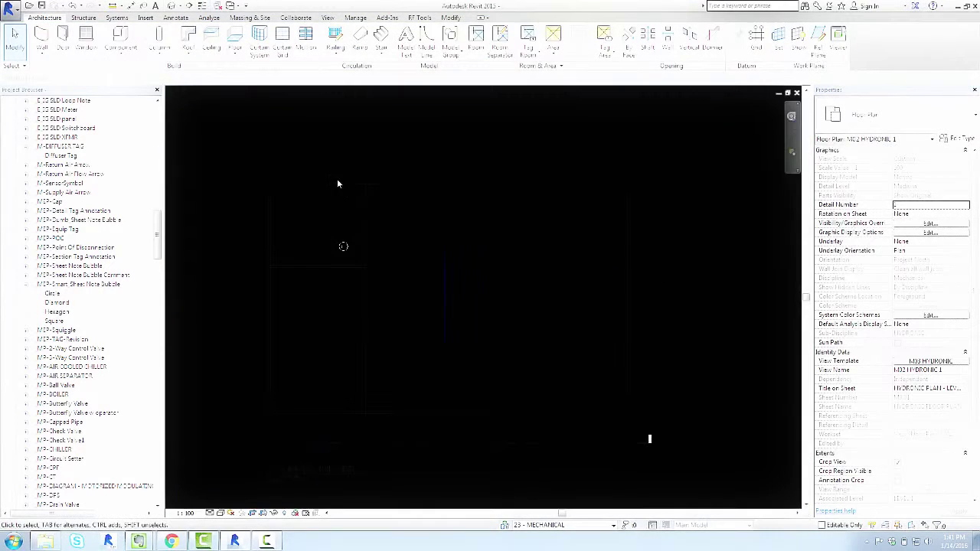
Move the pasted bubble beside the vertical pipe run and set its note text to "THIS IS A PIPE".
click(385, 286)
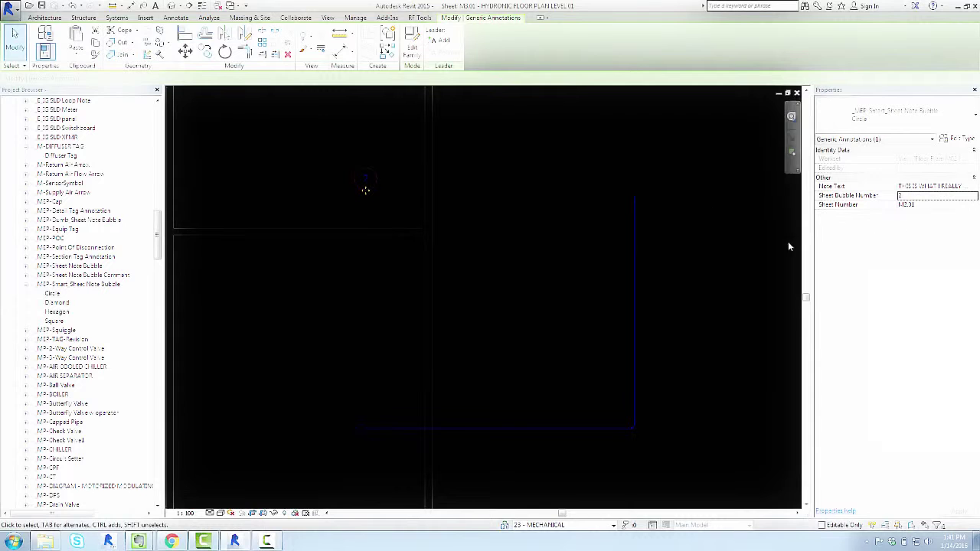
drag(811, 234, 683, 233)
drag(366, 189, 614, 337)
click(758, 188)
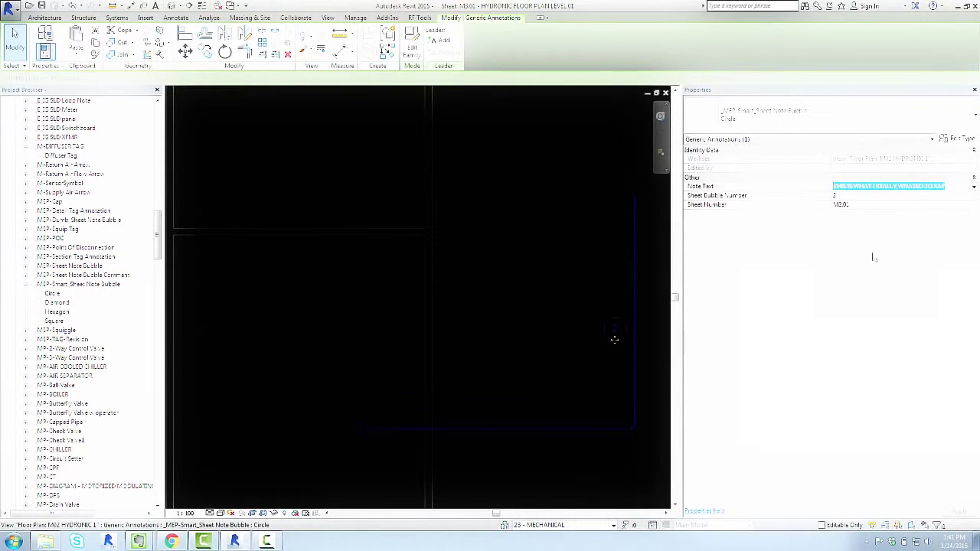
text(THIS IS A PIPE)
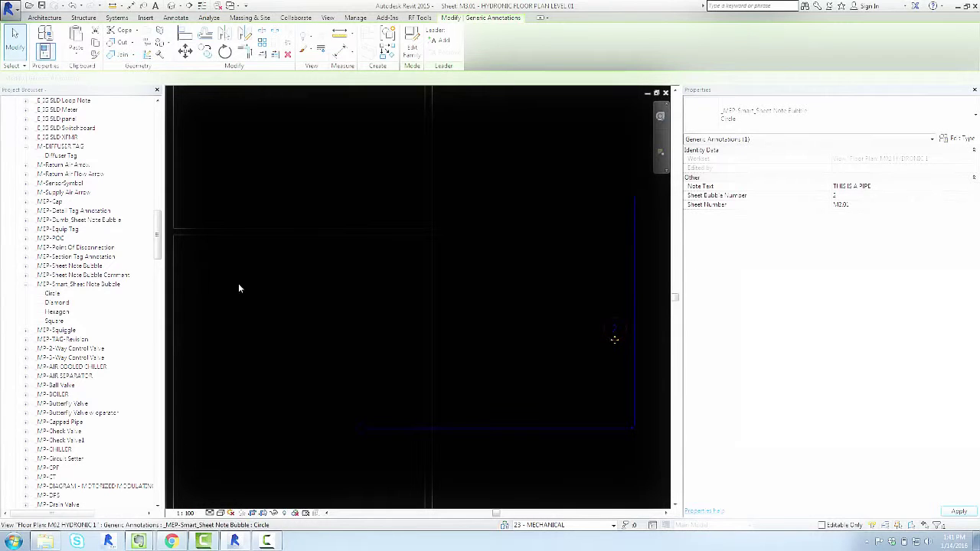
click(528, 243)
Check the sheet notes schedule on sheet M3.01 and the sheet number property of the pipe's note bubble.
scroll(508, 295, down, 3)
mouse_move(490, 280)
middle_down()
mouse_move(334, 325)
mouse_move(215, 312)
middle_up()
middle_drag(467, 292, 352, 325)
scroll(409, 172, up, 2)
scroll(484, 203, down, 2)
middle_drag(405, 220, 580, 154)
scroll(408, 312, up, 4)
click(335, 218)
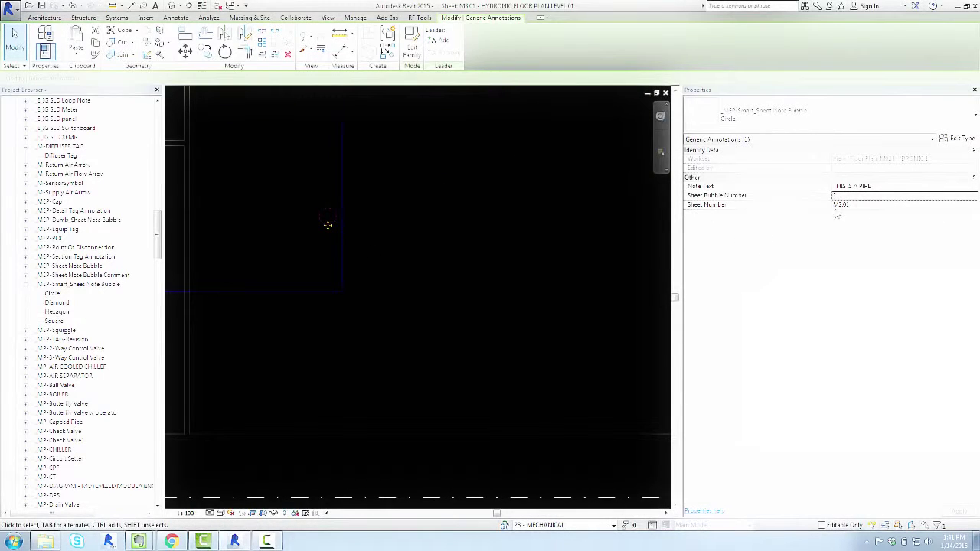
middle_drag(554, 307, 418, 252)
scroll(414, 252, down, 4)
middle_drag(606, 304, 632, 330)
scroll(391, 255, up, 2)
Tile the two sheets and compare note 2 in the M2.01 schedule with the number 2 bubble on the hydronic plan.
click(383, 254)
key(w)
key(t)
middle_click(357, 249)
middle_click(357, 248)
click(544, 161)
scroll(545, 212, down, 3)
middle_drag(546, 214, 527, 193)
scroll(528, 193, up, 4)
scroll(529, 192, up, 4)
scroll(537, 274, up, 1)
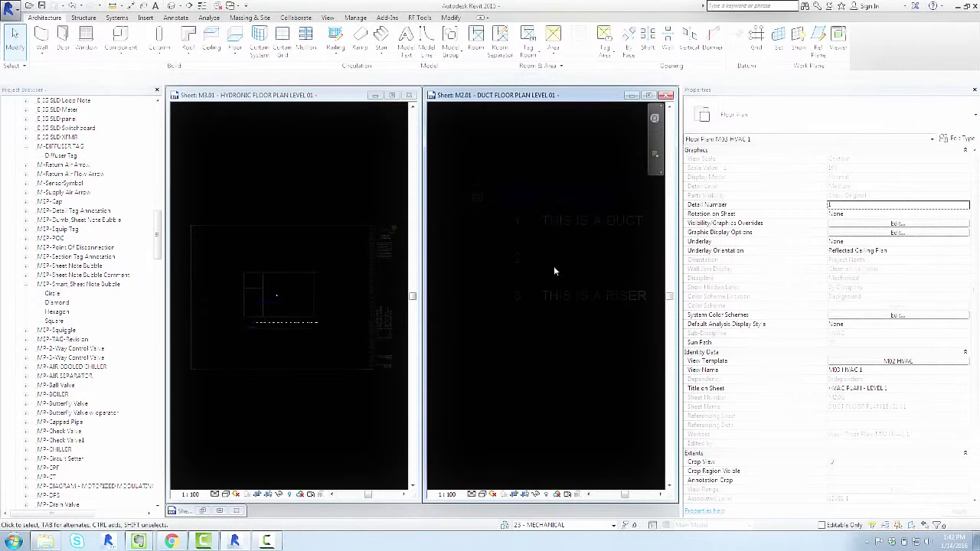
click(403, 315)
scroll(272, 264, up, 4)
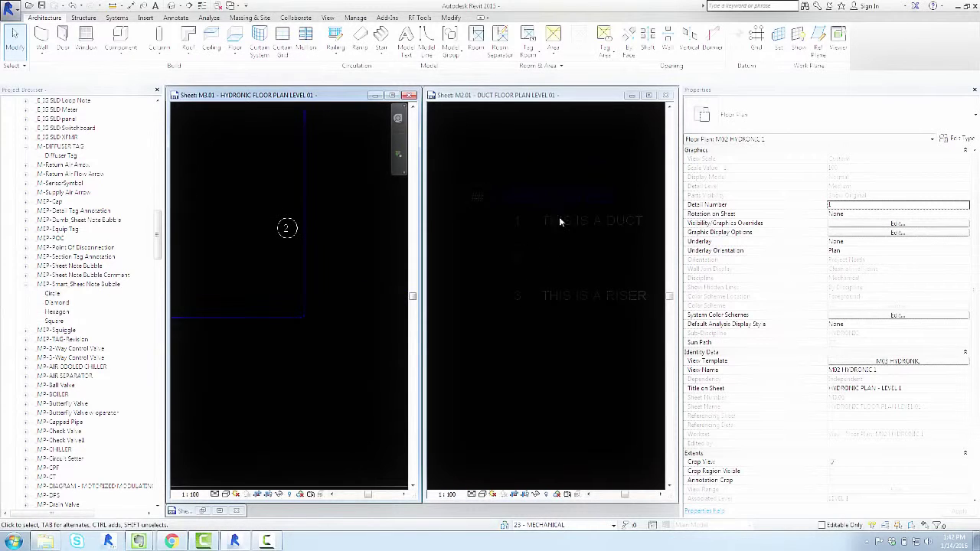
click(541, 259)
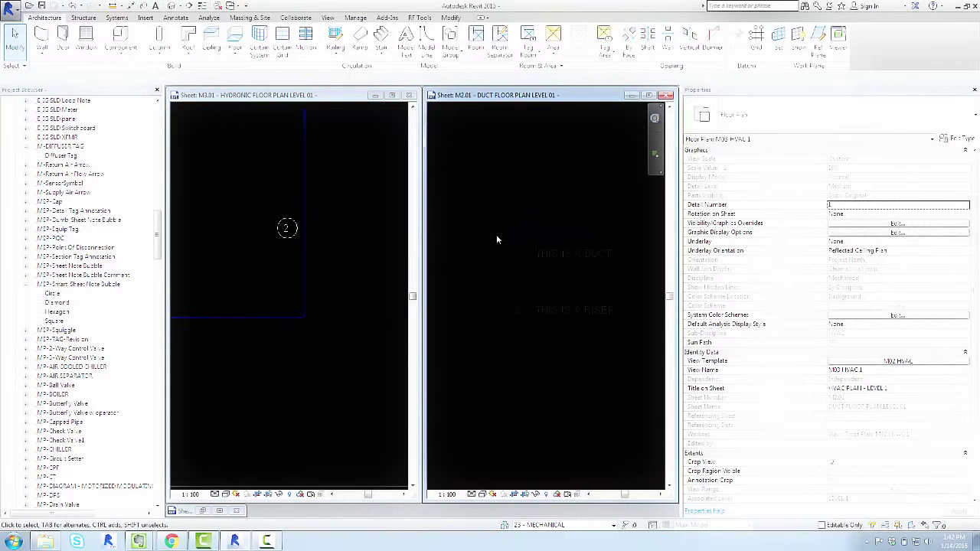
Set the sheet number of the hydronic plan's number 2 bubble to M3.01.
click(287, 226)
click(289, 230)
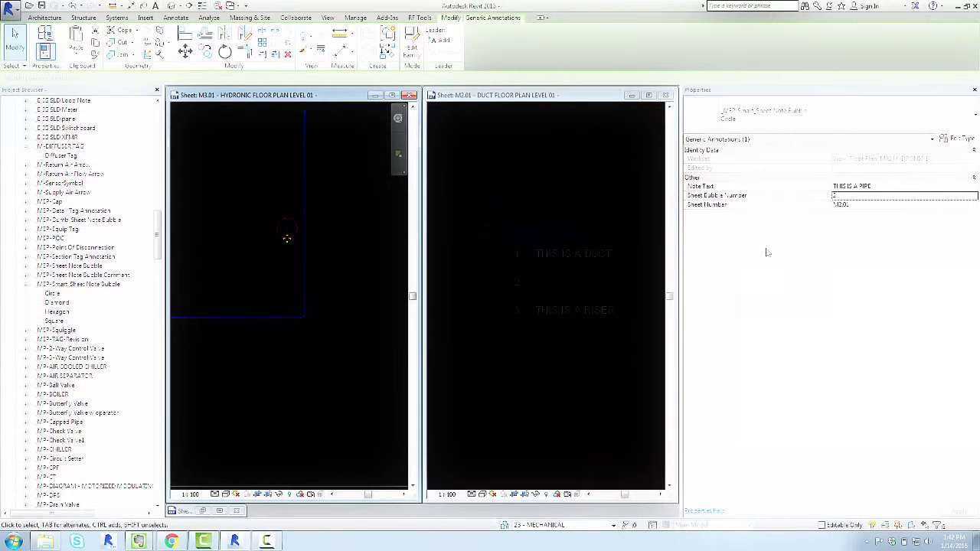
click(354, 244)
click(288, 240)
click(865, 205)
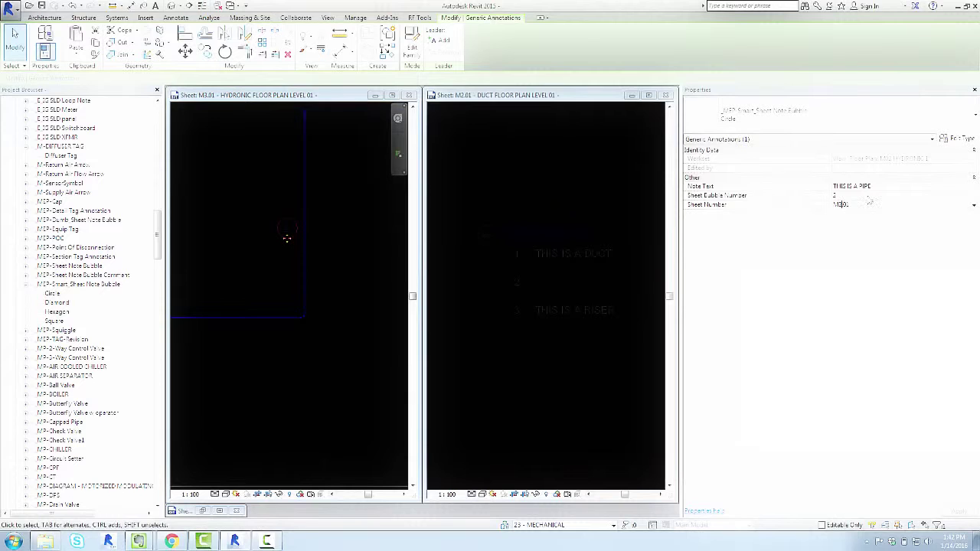
key(BackSpace)
text(3)
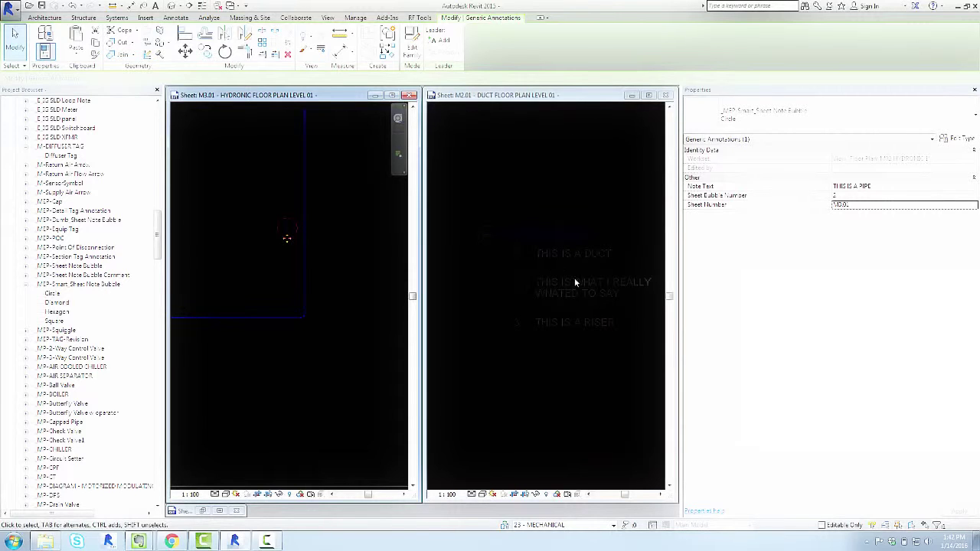
Check the bubbles on sheet M2.01 and the sheet notes schedule on sheet M3.01 after the sheet number change.
scroll(543, 284, down, 5)
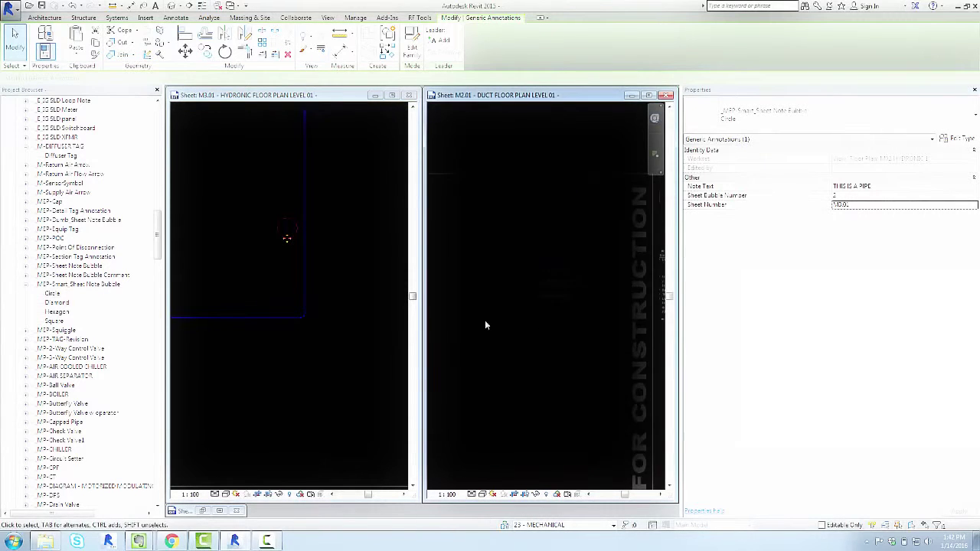
middle_drag(482, 313, 597, 302)
scroll(597, 301, up, 1)
scroll(372, 245, down, 5)
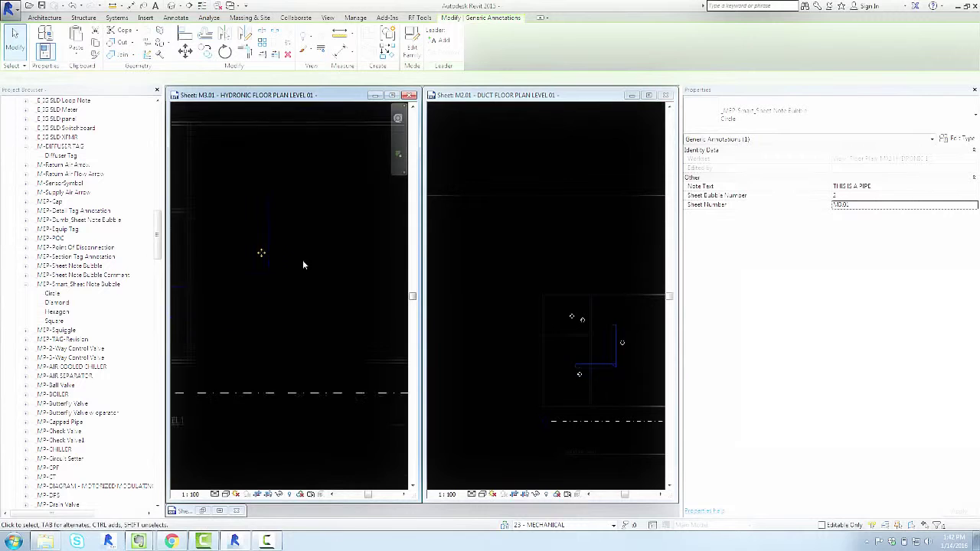
scroll(229, 279, up, 3)
middle_drag(229, 279, 274, 290)
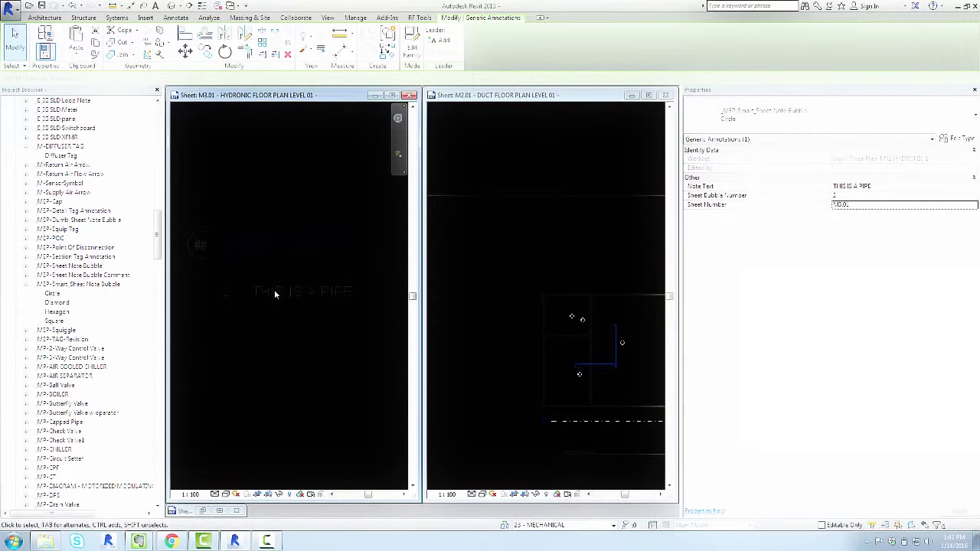
Maximize sheet M3.01 and review its sheet notes schedule together with the note bubble on the hydronic plan.
click(391, 97)
middle_drag(300, 299, 395, 295)
scroll(399, 284, down, 3)
scroll(395, 295, down, 2)
middle_drag(335, 330, 483, 273)
scroll(414, 321, up, 2)
click(385, 311)
middle_drag(419, 335, 404, 320)
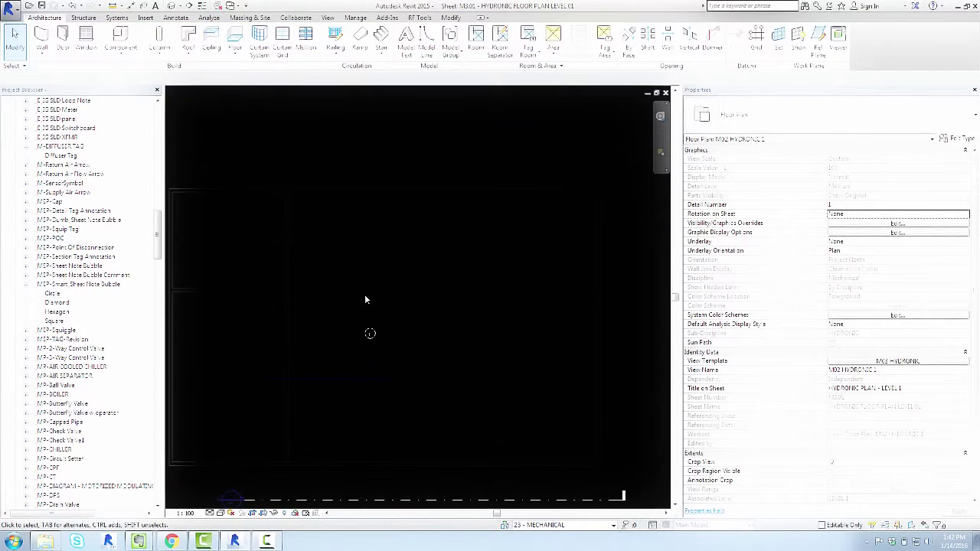
scroll(421, 315, down, 3)
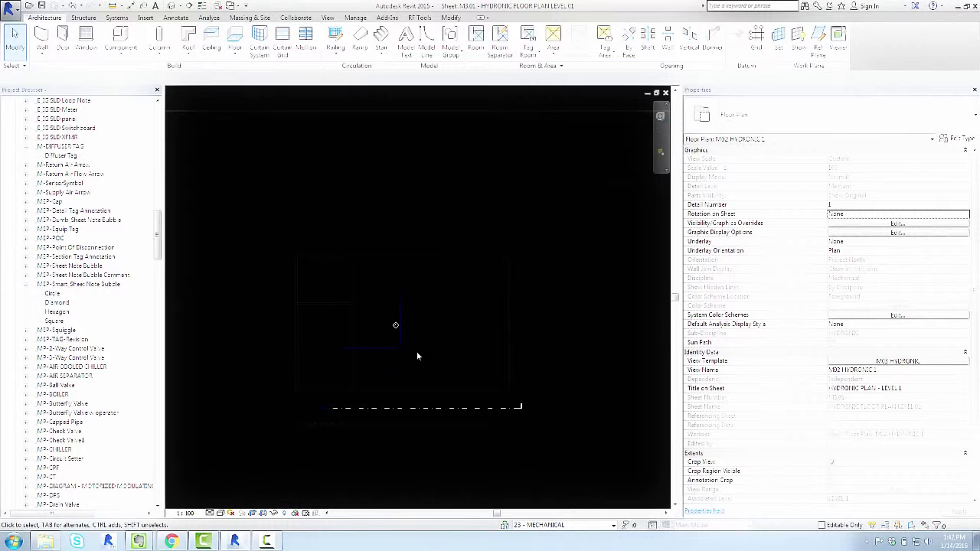
middle_drag(522, 308, 399, 311)
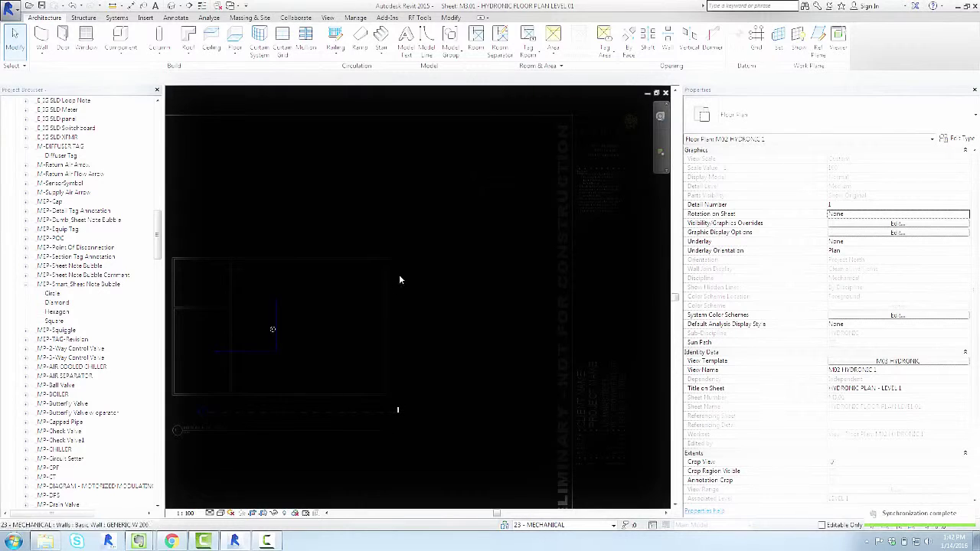
Copy the number 2 note bubble to several spots around the hydronic plan using multiple copies.
click(272, 329)
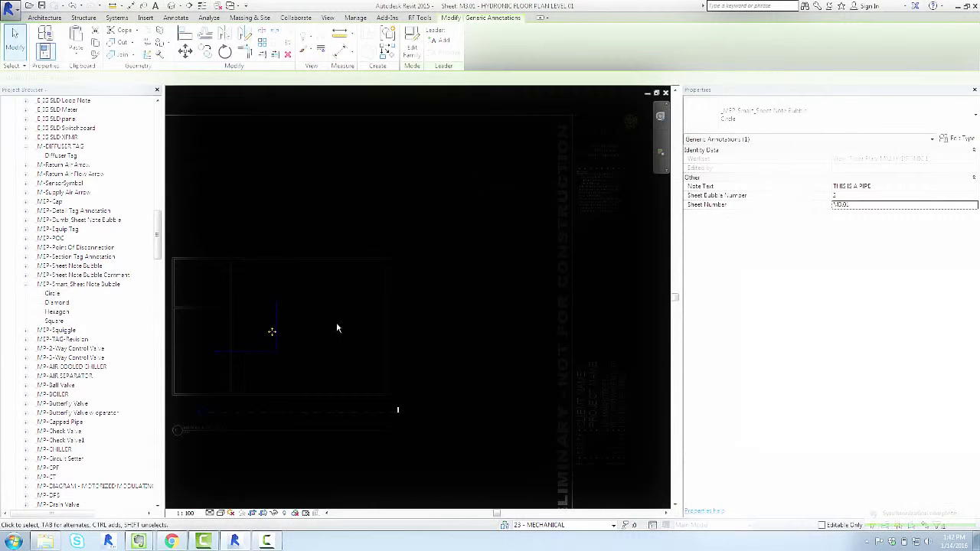
key(c)
key(o)
click(272, 329)
click(268, 306)
click(212, 269)
click(207, 329)
click(287, 368)
scroll(291, 374, up, 5)
key(Escape)
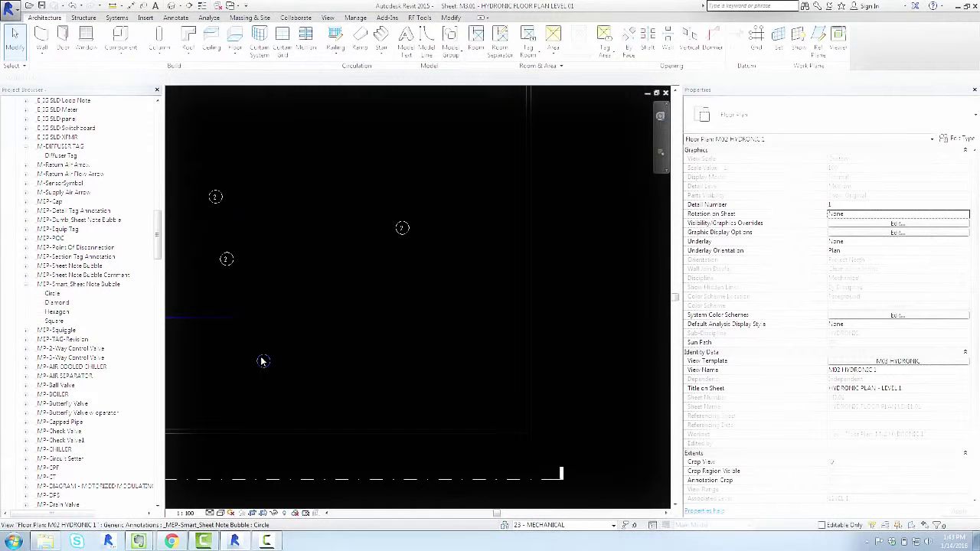
Set the sheet bubble number of two copied bubbles in the plan's large right-hand room to 1.
click(262, 362)
ctrl+click(402, 228)
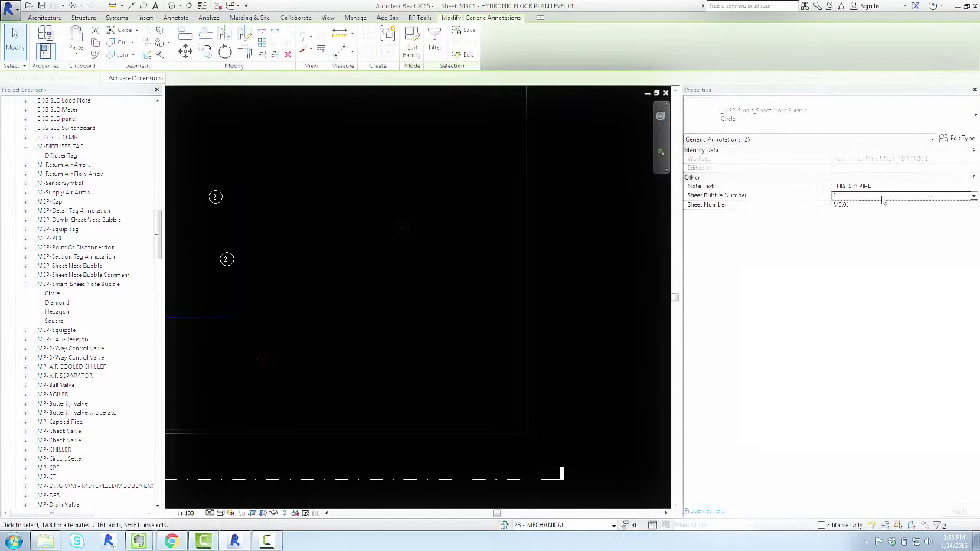
text(1)
click(374, 288)
scroll(420, 209, down, 3)
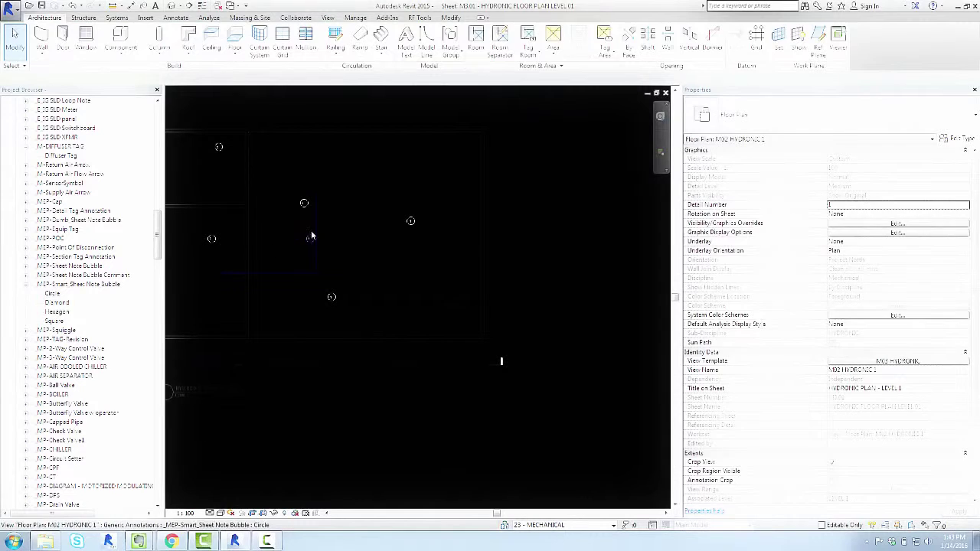
Copy the pair of bubbles beside the vertical pipe to three spots in the right-hand part of the plan.
click(309, 242)
ctrl+click(305, 204)
key(m)
key(v)
click(302, 243)
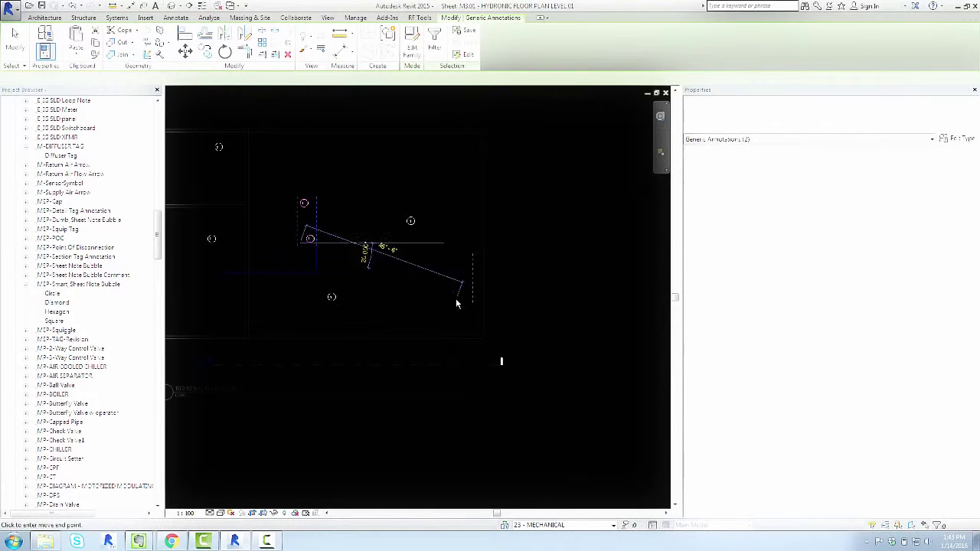
click(458, 299)
click(379, 191)
click(451, 183)
key(Escape)
key(Escape)
Set the sheet bubble number of five of the newly copied bubbles to 3.
click(457, 150)
ctrl+click(463, 183)
ctrl+click(384, 153)
ctrl+click(389, 188)
ctrl+click(460, 260)
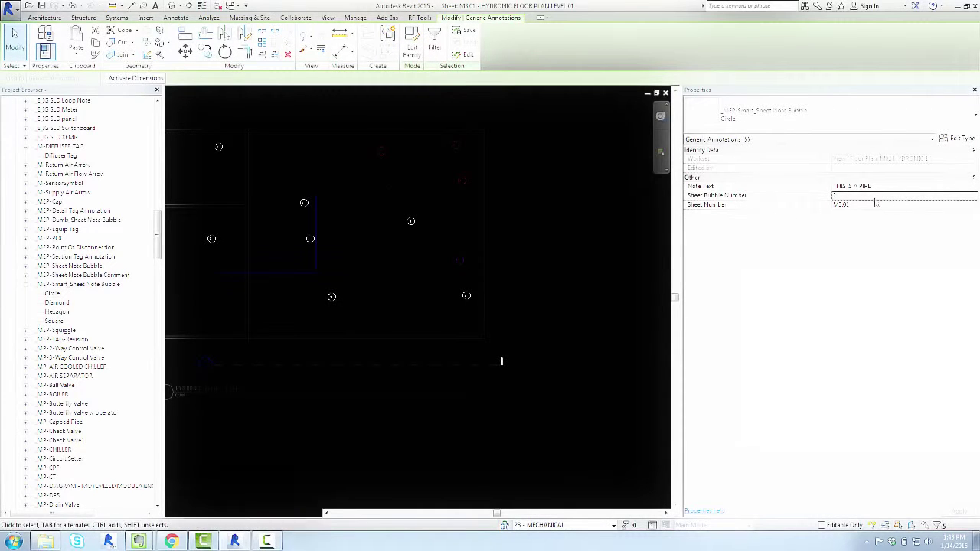
click(578, 246)
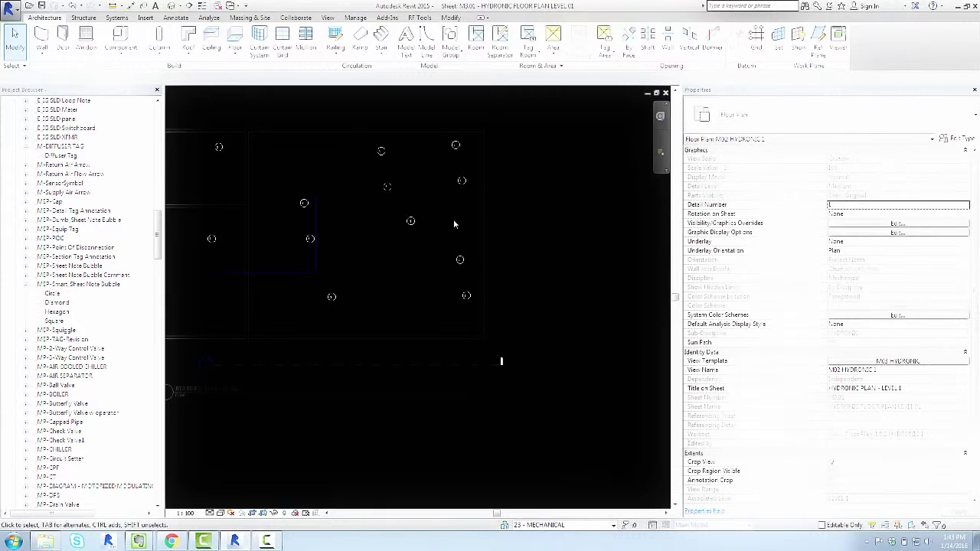
Set the sheet number of the seven bubbles at the right-hand end of the hydronic plan to MHAPPY DAYS.
scroll(334, 299, down, 1)
middle_drag(393, 281, 302, 306)
scroll(352, 294, up, 2)
drag(213, 179, 451, 436)
click(880, 205)
click(882, 207)
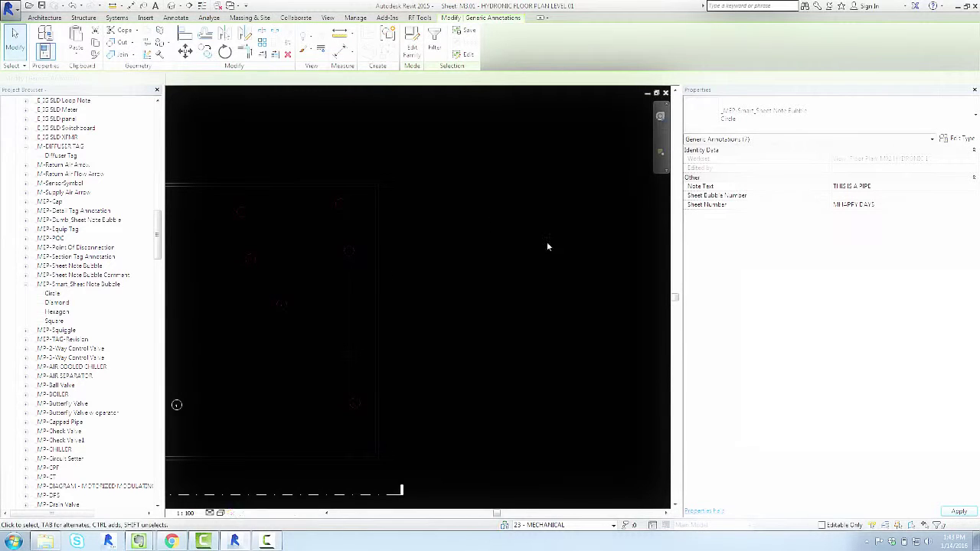
scroll(400, 232, down, 3)
click(453, 266)
Select all instances of the circle note bubble visible in the hydronic plan view and set their sheet number to M3.01.
scroll(364, 256, up, 5)
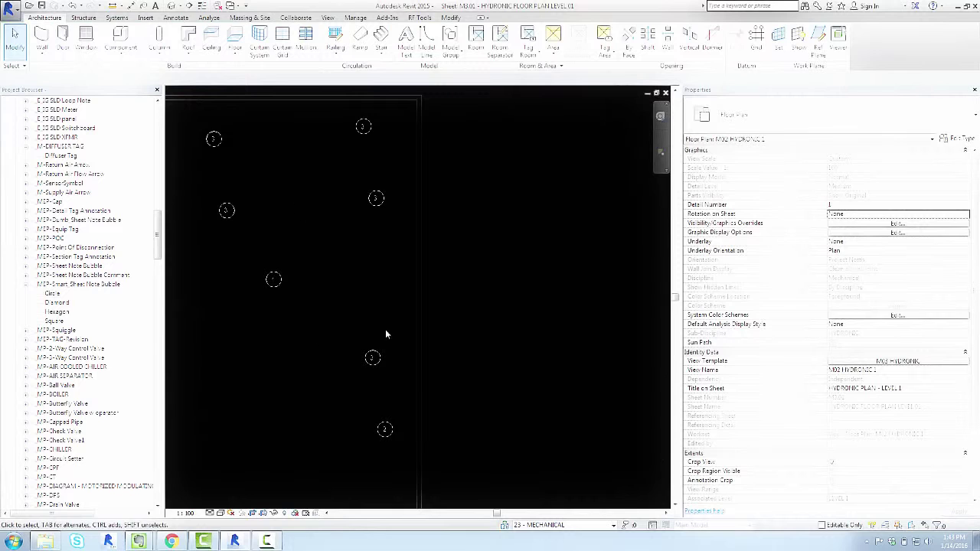
scroll(380, 235, down, 3)
middle_drag(488, 98, 556, 214)
scroll(556, 215, down, 2)
scroll(490, 283, up, 2)
scroll(416, 258, down, 1)
scroll(416, 258, up, 1)
click(419, 239)
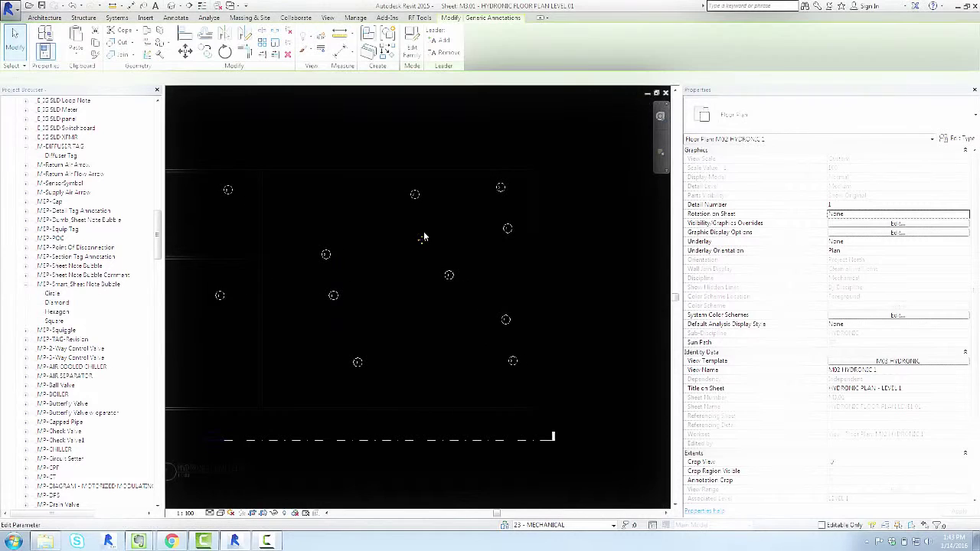
right_click(421, 237)
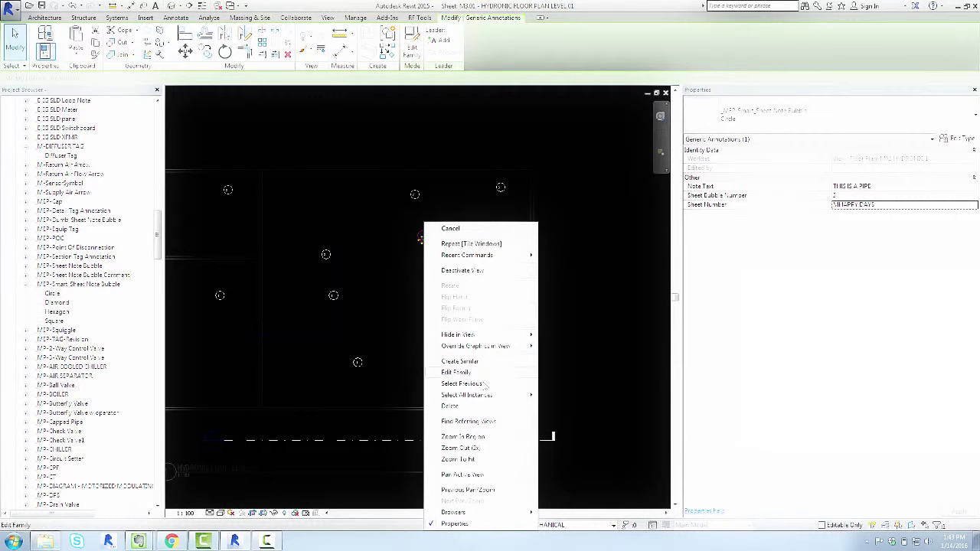
mouse_move(501, 396)
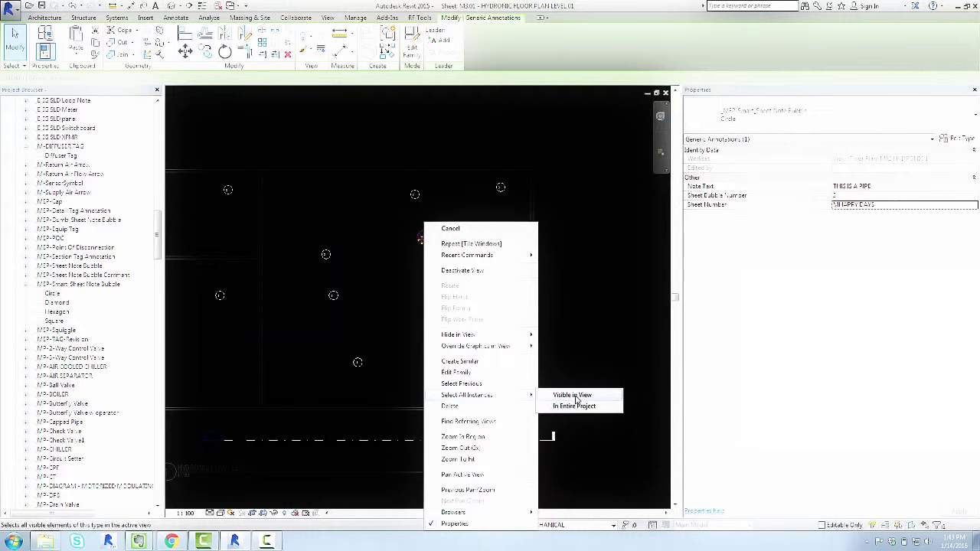
click(574, 395)
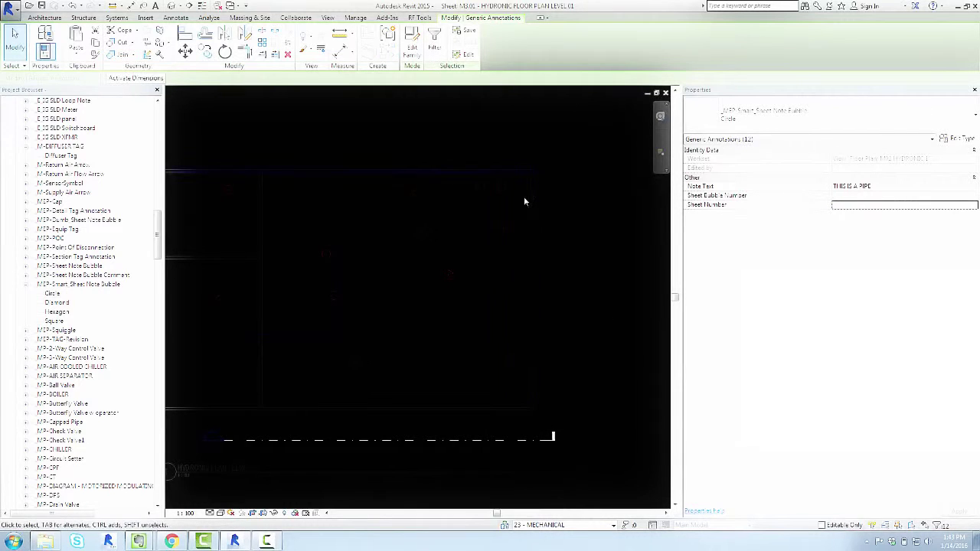
click(885, 205)
click(570, 254)
Review the sheet notes schedule on sheet M3.01 against the bubbles on the hydronic plan.
scroll(570, 229, down, 1)
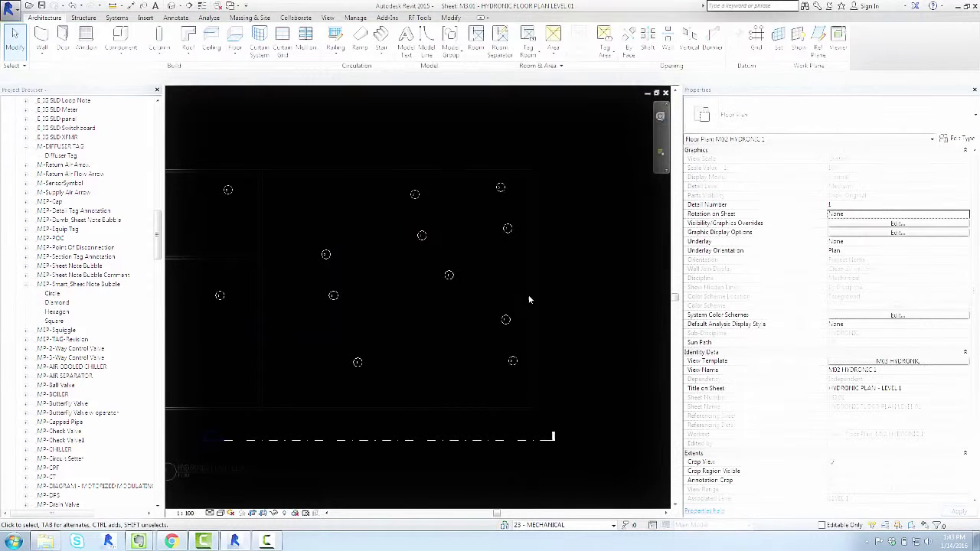
middle_drag(570, 216, 422, 297)
scroll(571, 258, up, 3)
middle_drag(570, 258, 462, 196)
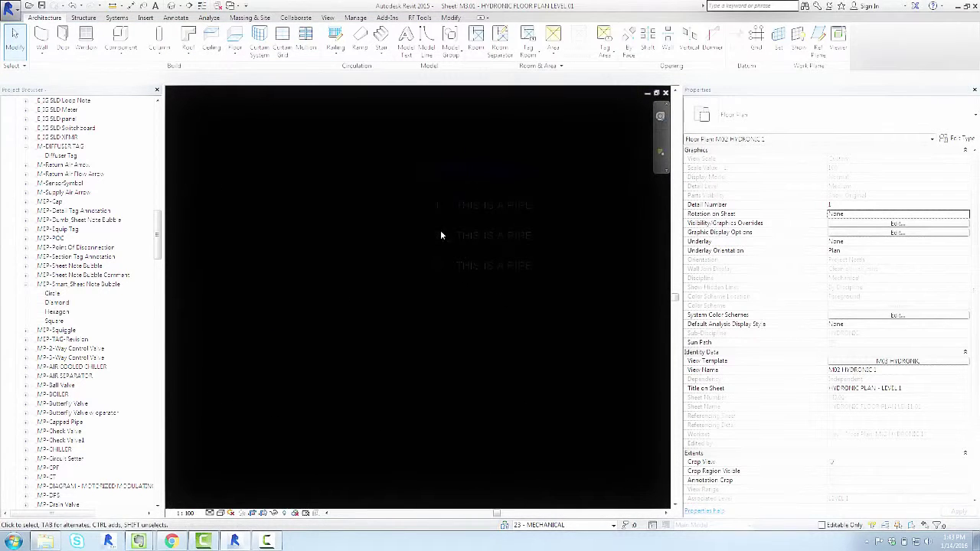
scroll(429, 318, down, 5)
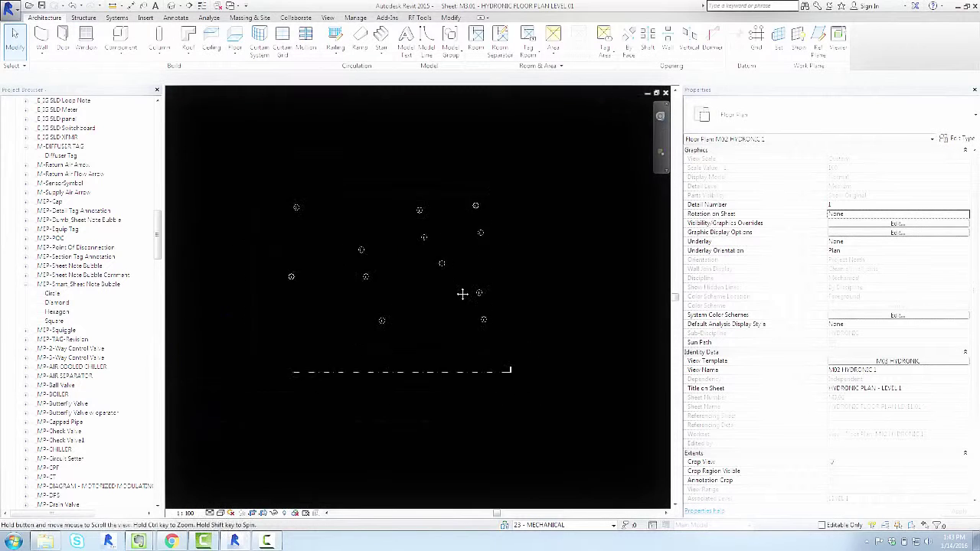